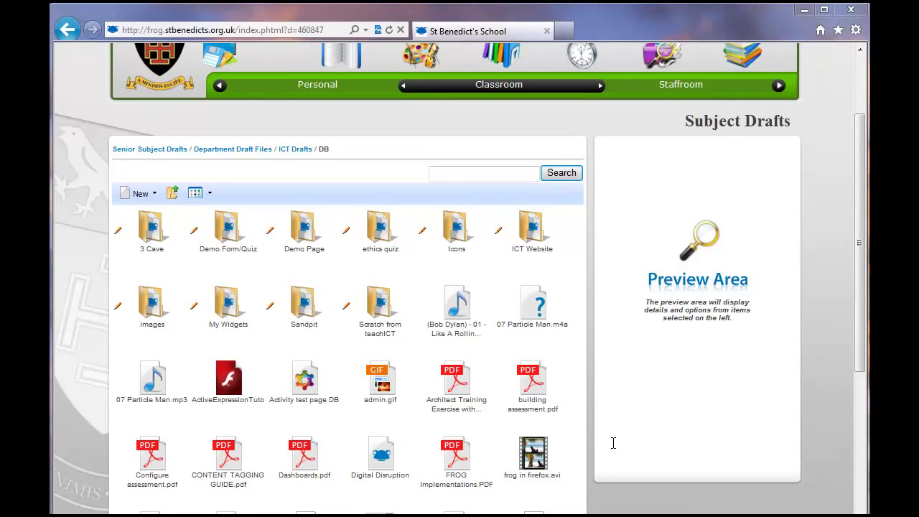
Open the Olympics test page in the Demo Form/Quiz folder for editing.
{"action": "double_click", "coordinate": [233, 232]}
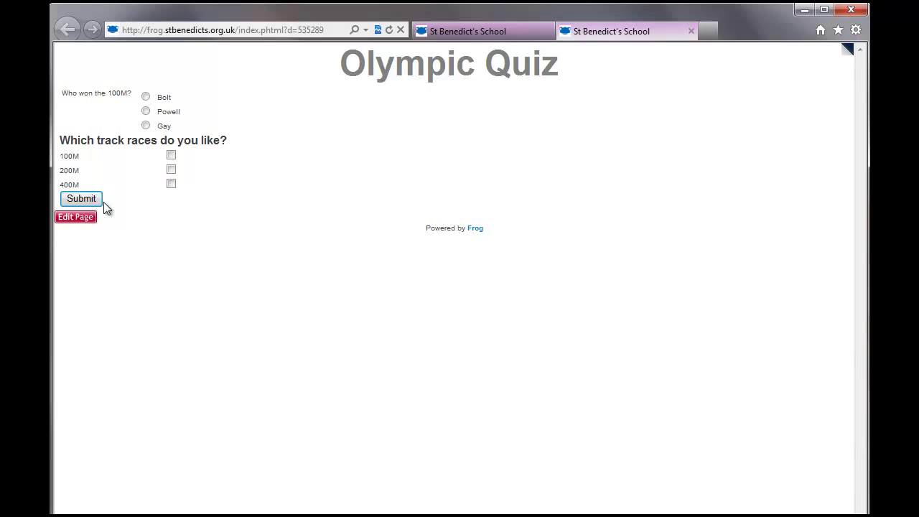
{"action": "left_click", "coordinate": [691, 31]}
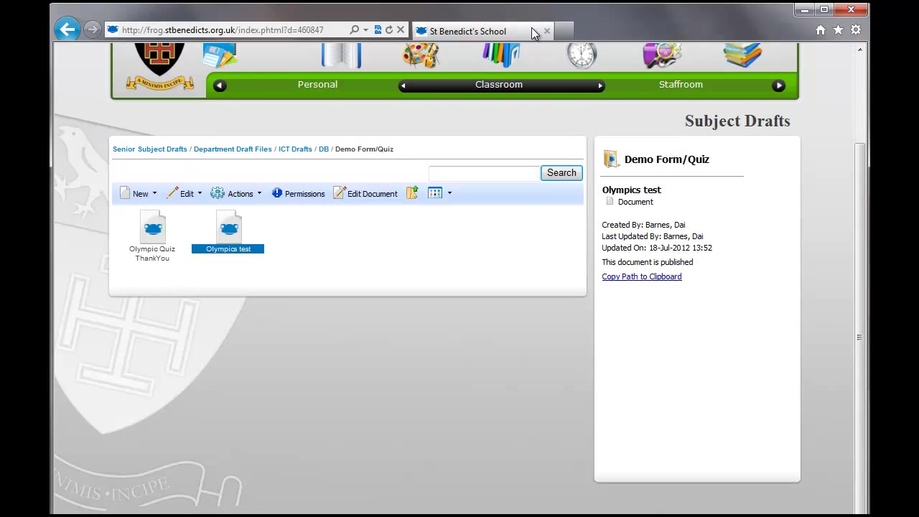
{"action": "left_click", "coordinate": [383, 199]}
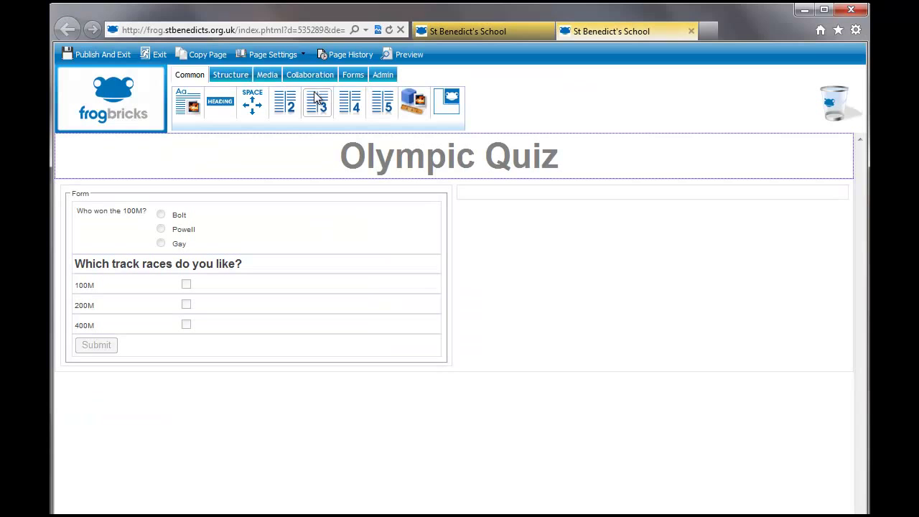
Add a Text field below 400M labelled 'Who is your favourite Olympian?'.
{"action": "left_click", "coordinate": [355, 81]}
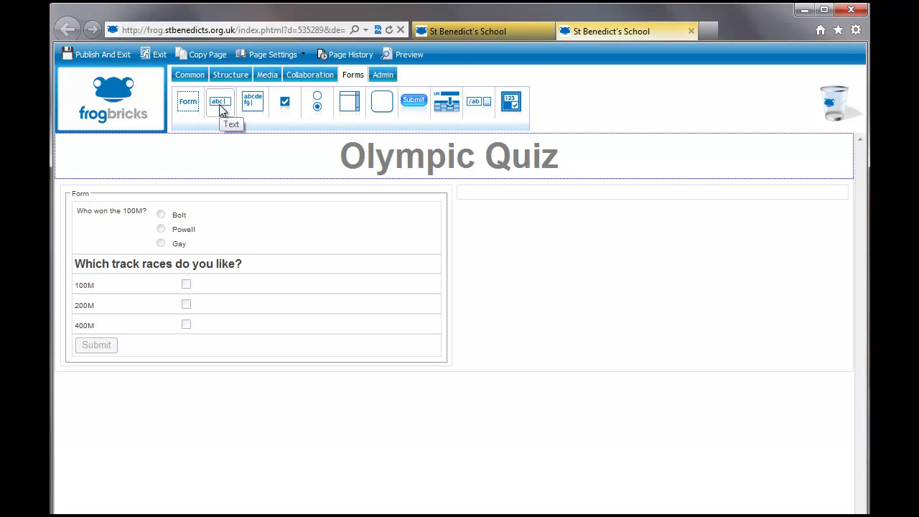
{"action": "left_click_drag", "start_coordinate": [220, 107], "coordinate": [154, 329]}
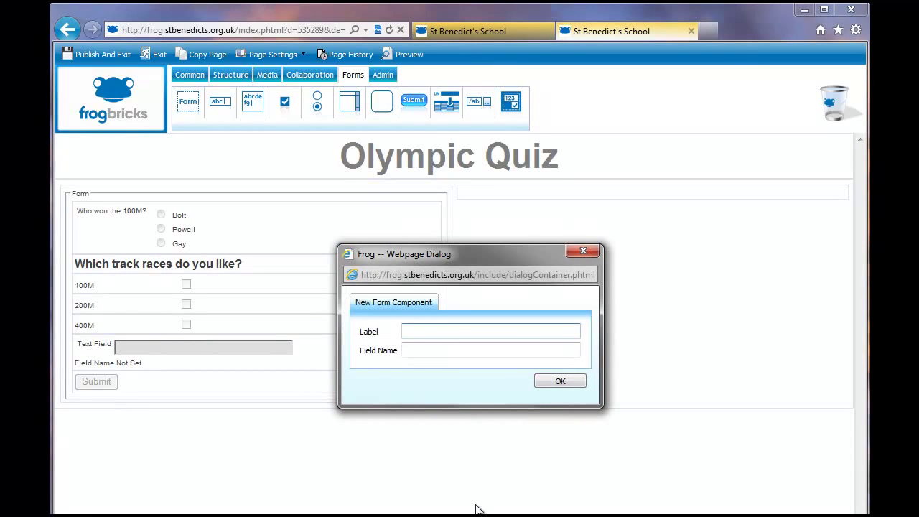
{"action": "left_click", "coordinate": [416, 331]}
{"action": "left_click", "coordinate": [422, 335]}
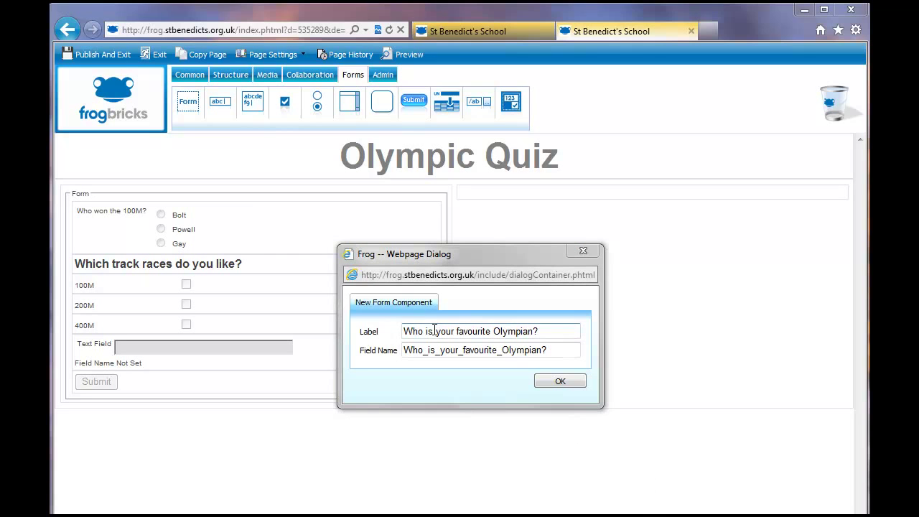
{"action": "left_click", "coordinate": [561, 380]}
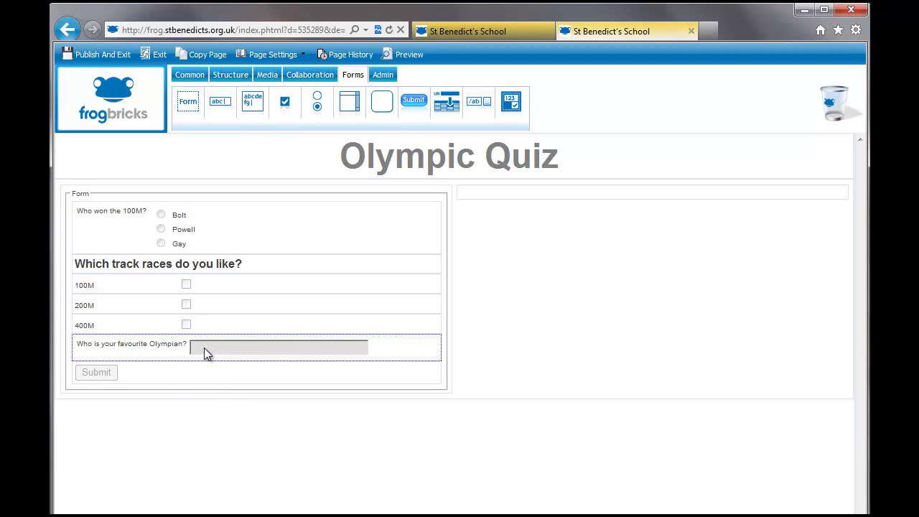
Mark the favourite Olympian field as Required with its width at 500.
{"action": "double_click", "coordinate": [167, 352]}
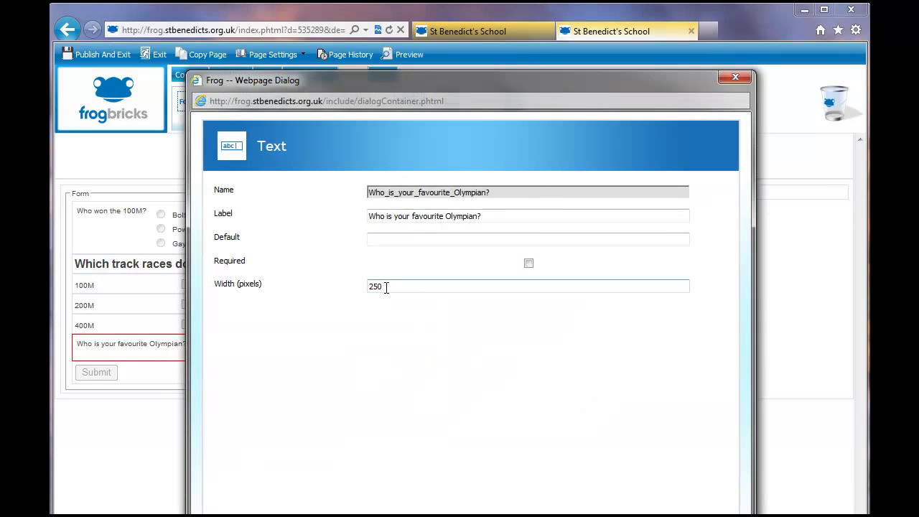
{"action": "left_click_drag", "start_coordinate": [386, 287], "coordinate": [374, 287]}
{"action": "left_click_drag", "start_coordinate": [404, 289], "coordinate": [357, 289]}
{"action": "left_click", "coordinate": [529, 264]}
{"action": "left_click", "coordinate": [437, 241]}
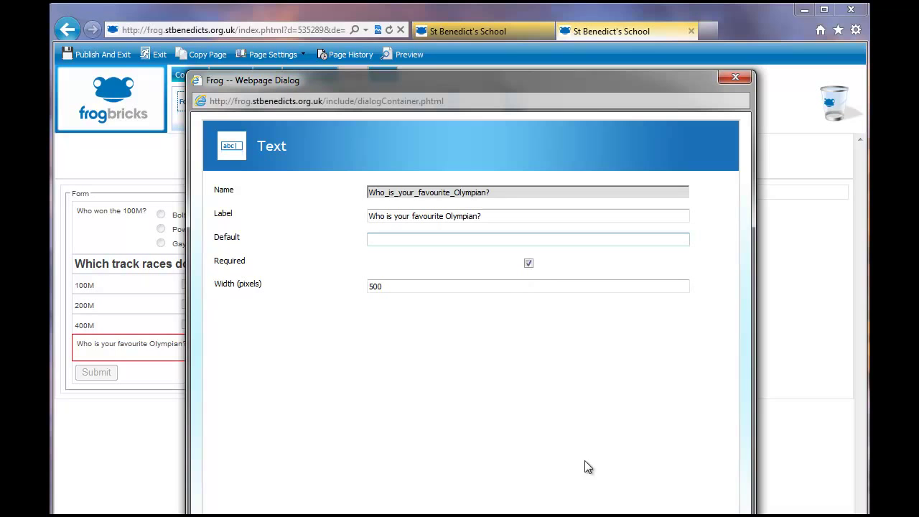
{"action": "key", "text": "Return"}
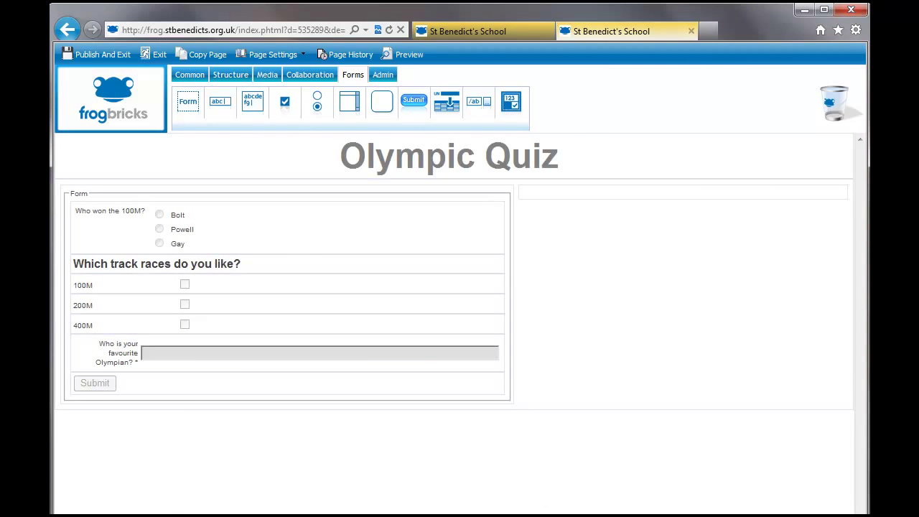
Set the favourite Olympian field's width back to 250 pixels.
{"action": "double_click", "coordinate": [151, 351]}
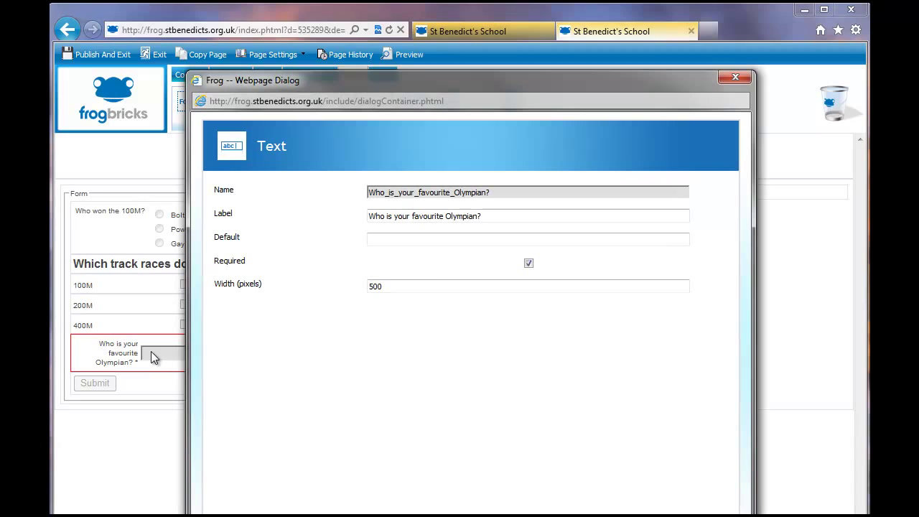
{"action": "left_click_drag", "start_coordinate": [400, 286], "coordinate": [332, 286]}
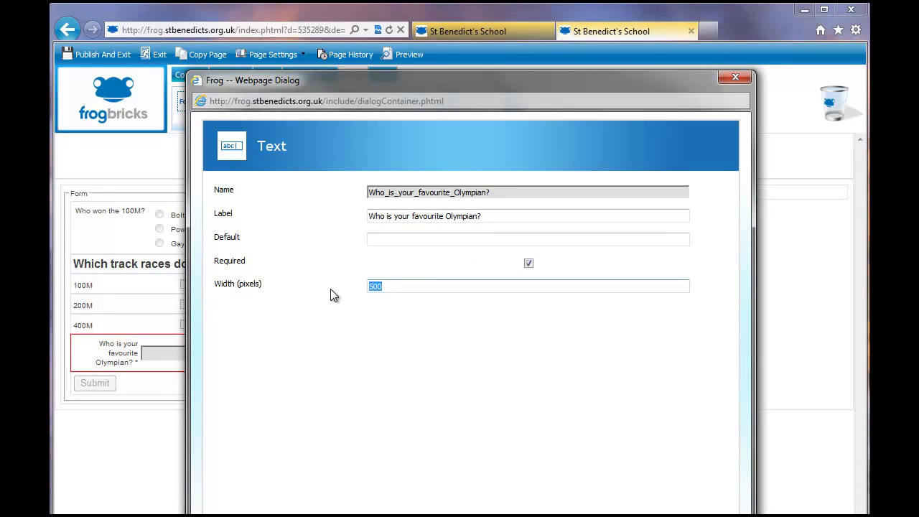
{"action": "type", "text": "250"}
{"action": "key", "text": "Return"}
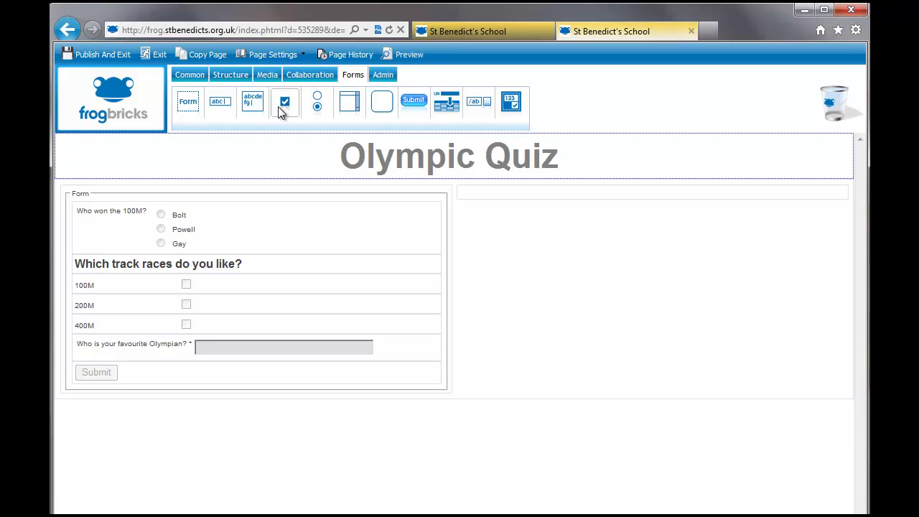
Add a Text Box labelled 'Explain why this person is your favourite Olympian.' below it.
{"action": "left_click_drag", "start_coordinate": [252, 102], "coordinate": [209, 350]}
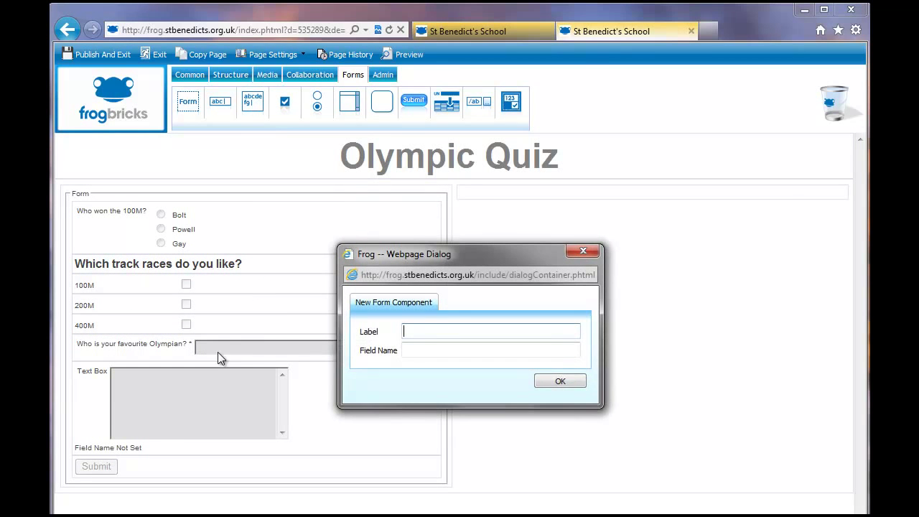
{"action": "left_click", "coordinate": [406, 333]}
{"action": "type", "text": "Explain why this person is your favourite Olympian."}
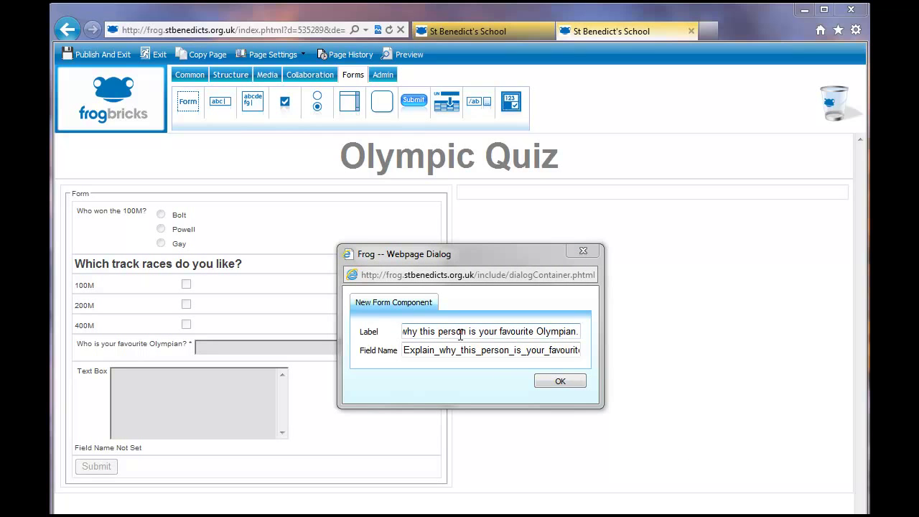
{"action": "left_click", "coordinate": [561, 381]}
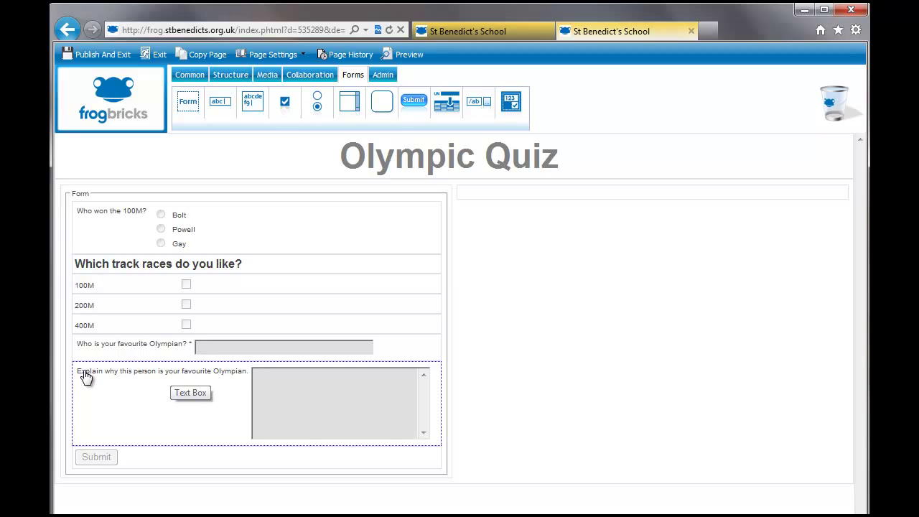
Give the explanation Text Box a height of 20 and mark it Required.
{"action": "double_click", "coordinate": [236, 396]}
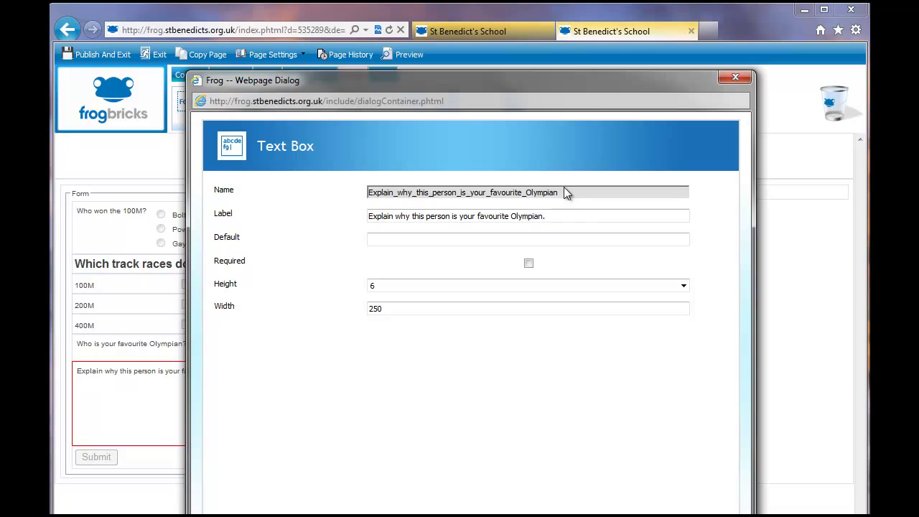
{"action": "left_click_drag", "start_coordinate": [561, 191], "coordinate": [379, 195]}
{"action": "left_click", "coordinate": [380, 195]}
{"action": "left_click", "coordinate": [550, 216]}
{"action": "left_click", "coordinate": [383, 287]}
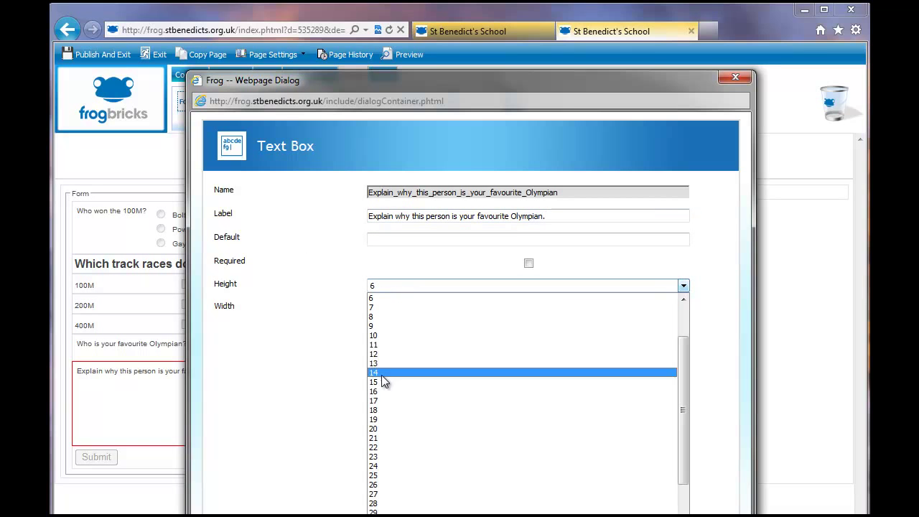
{"action": "left_click", "coordinate": [394, 430]}
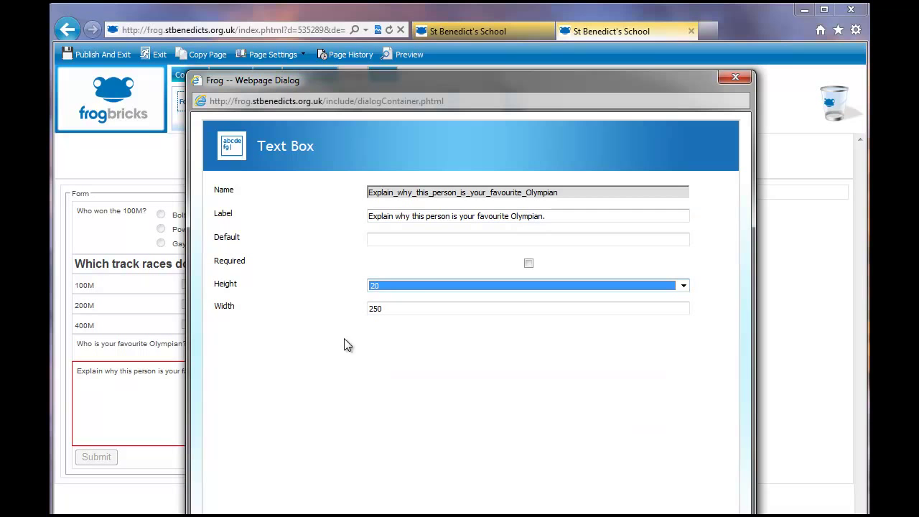
{"action": "left_click", "coordinate": [529, 264]}
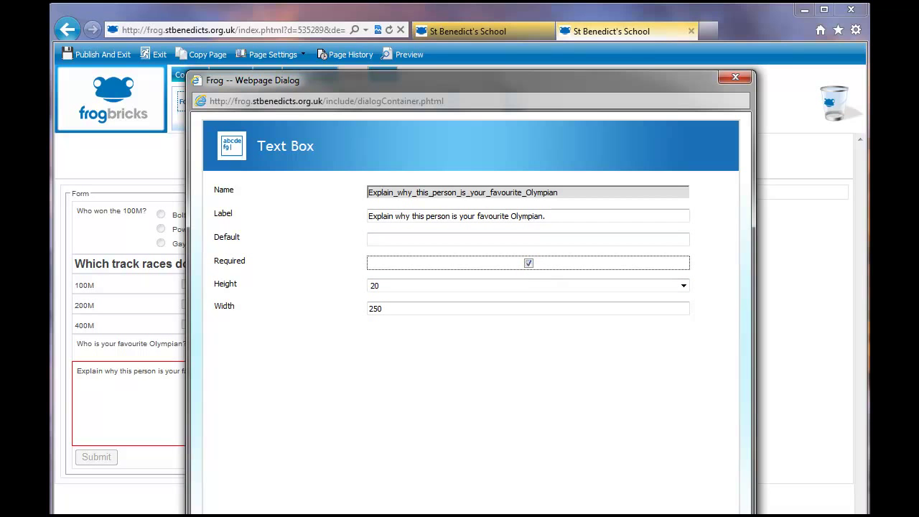
{"action": "left_click", "coordinate": [580, 505]}
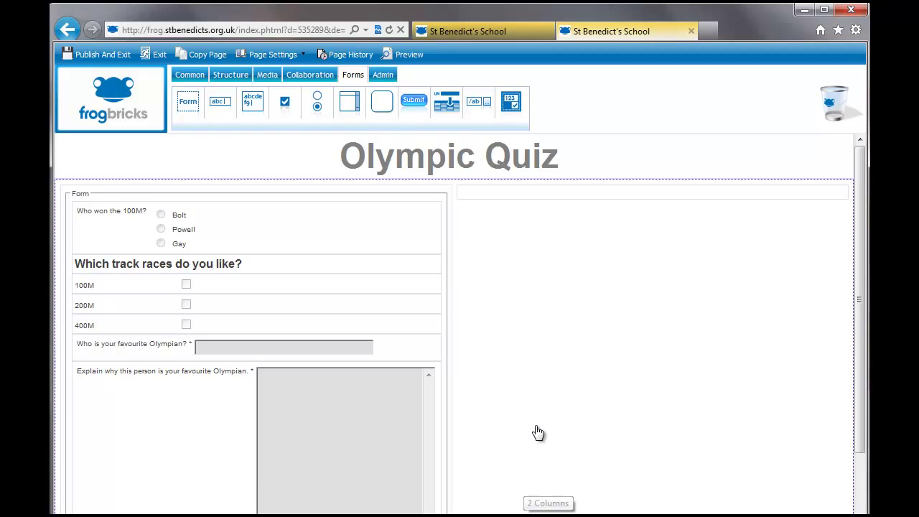
Add a List field labelled 'Pick your favourite:' below the explanation box.
{"action": "scroll", "coordinate": [534, 363], "scroll_direction": "down", "scroll_amount": 3}
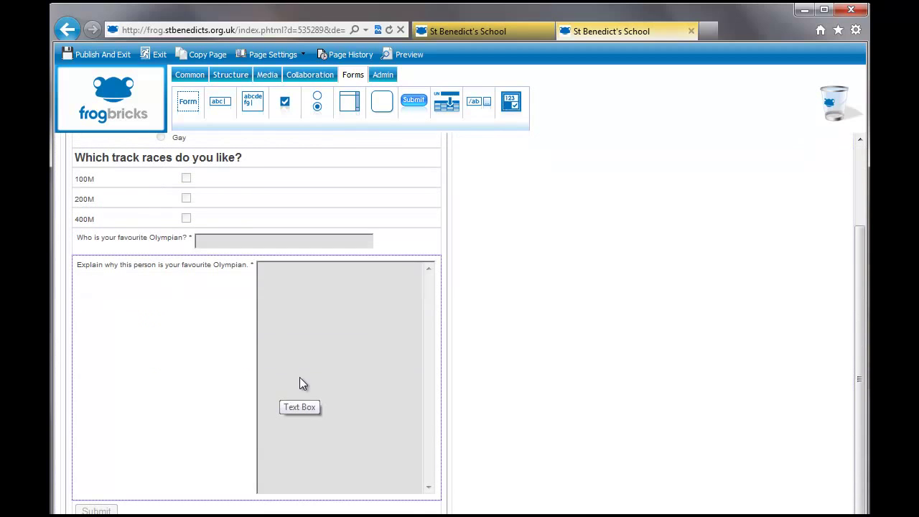
{"action": "scroll", "coordinate": [187, 388], "scroll_direction": "up", "scroll_amount": 3}
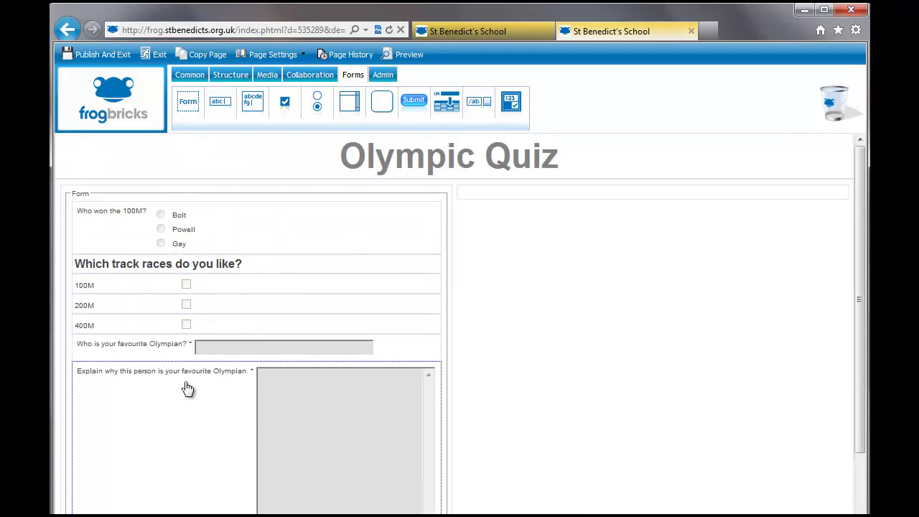
{"action": "scroll", "coordinate": [187, 389], "scroll_direction": "down", "scroll_amount": 3}
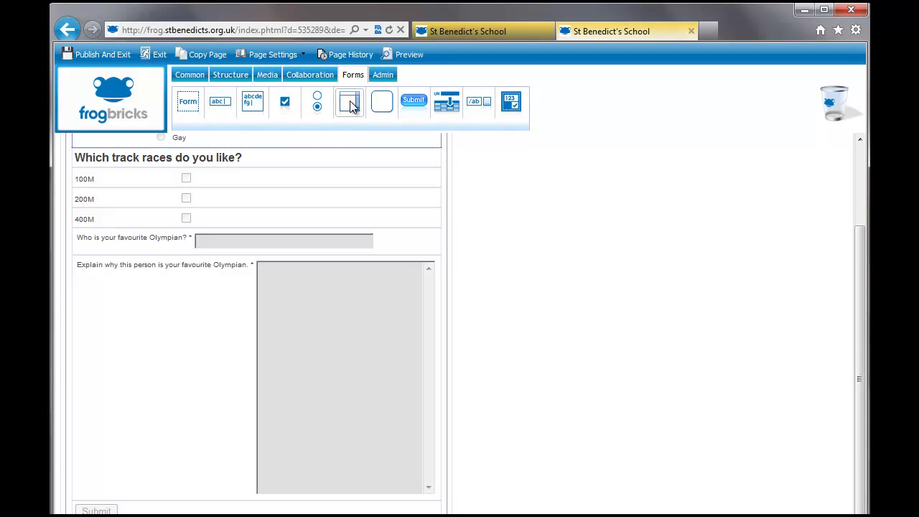
{"action": "left_click_drag", "start_coordinate": [352, 106], "coordinate": [206, 511]}
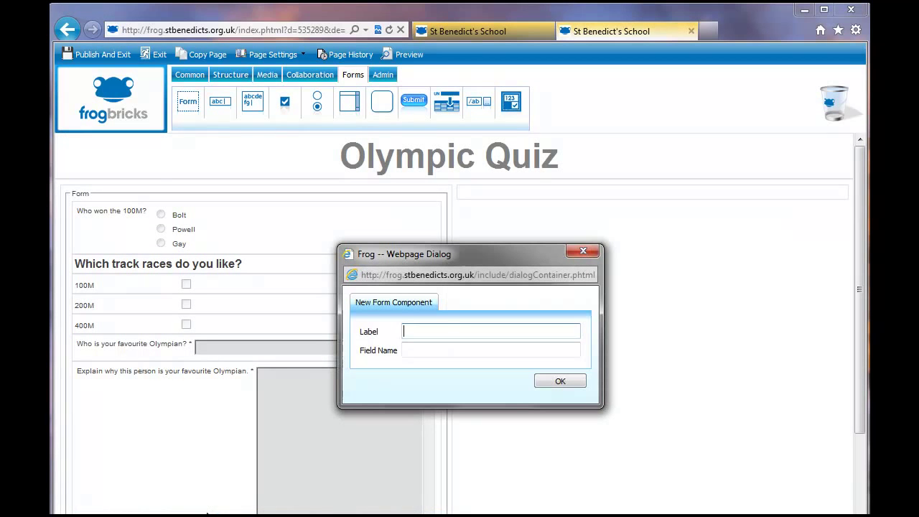
{"action": "left_click", "coordinate": [430, 332]}
{"action": "type", "text": "Pick your f"}
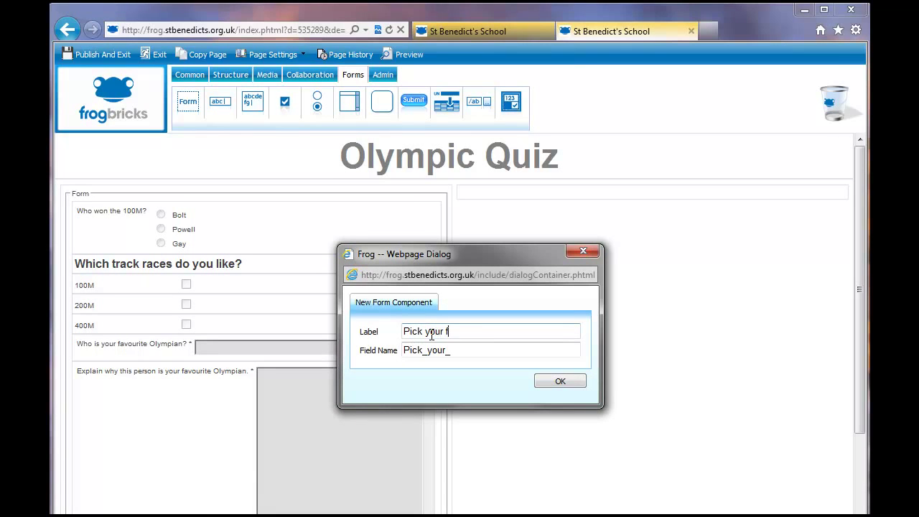
{"action": "type", "text": "avourite:"}
{"action": "left_click", "coordinate": [578, 381]}
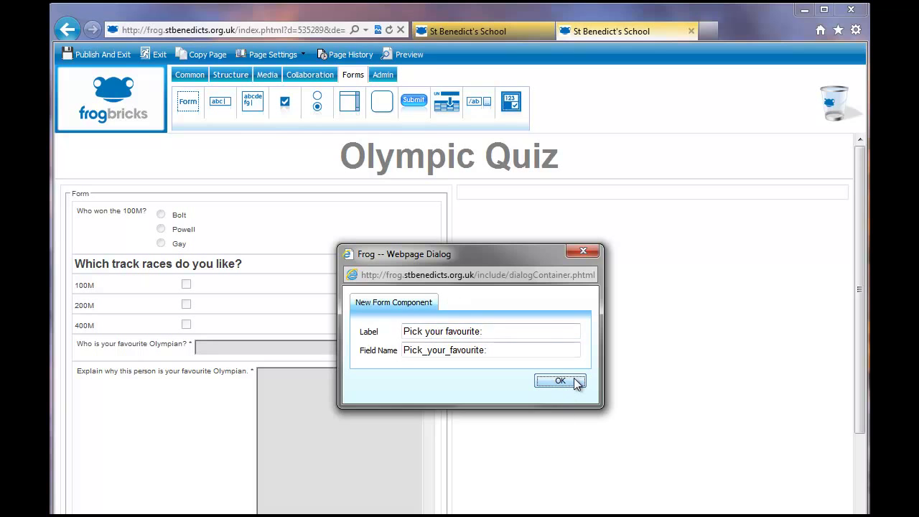
{"action": "scroll", "coordinate": [522, 342], "scroll_direction": "down", "scroll_amount": 3}
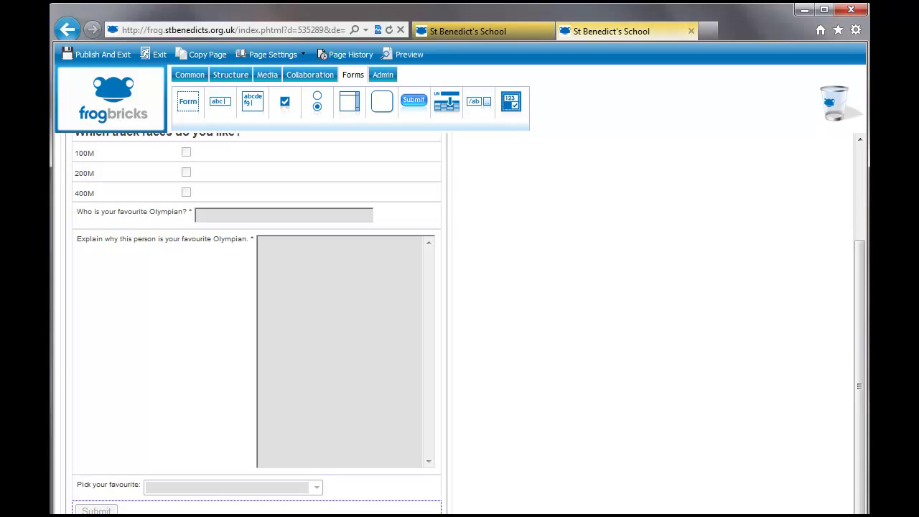
Add a LeMaitre option with score 1 to the Pick your favourite list.
{"action": "double_click", "coordinate": [123, 495]}
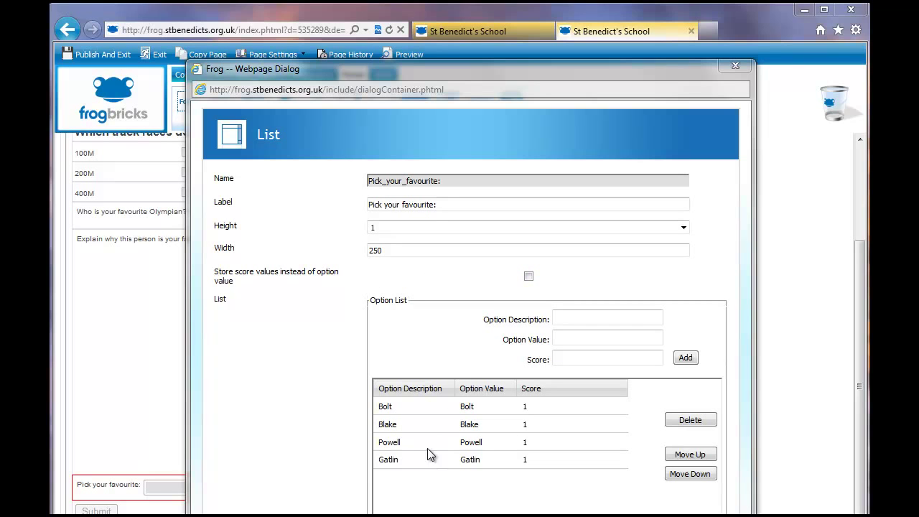
{"action": "left_click", "coordinate": [567, 319]}
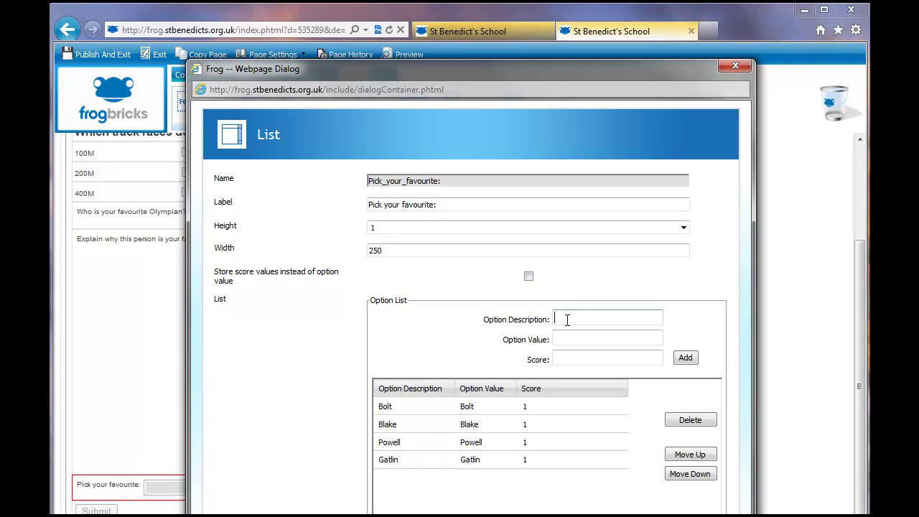
{"action": "type", "text": "LeMaitre"}
{"action": "left_click", "coordinate": [569, 363]}
{"action": "type", "text": "1"}
{"action": "left_click", "coordinate": [687, 357]}
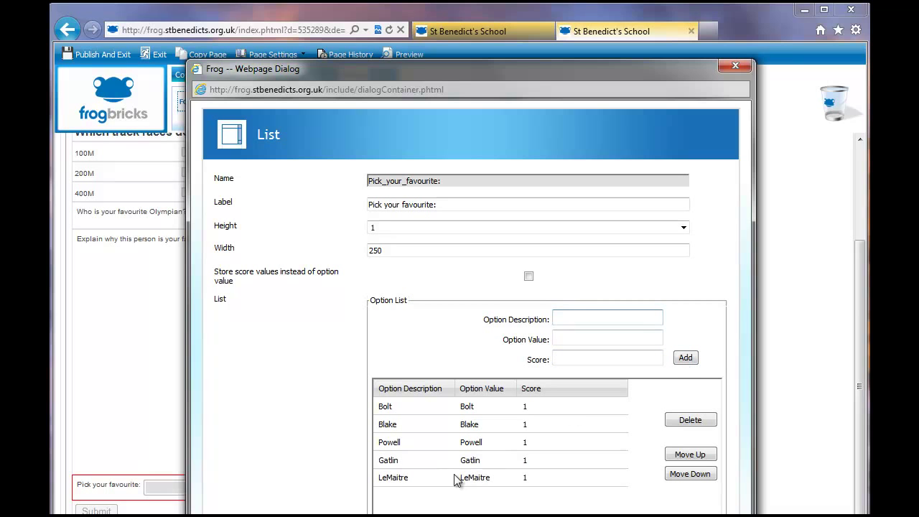
Reorder the options to Blake, Bolt, Gatlin, LeMaitre, Powell.
{"action": "left_click", "coordinate": [622, 472]}
{"action": "left_click", "coordinate": [691, 454]}
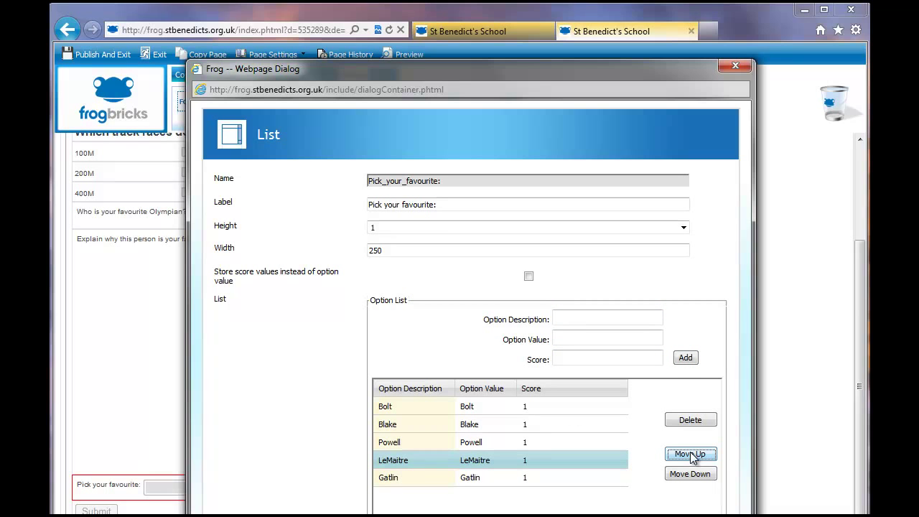
{"action": "left_click", "coordinate": [441, 426]}
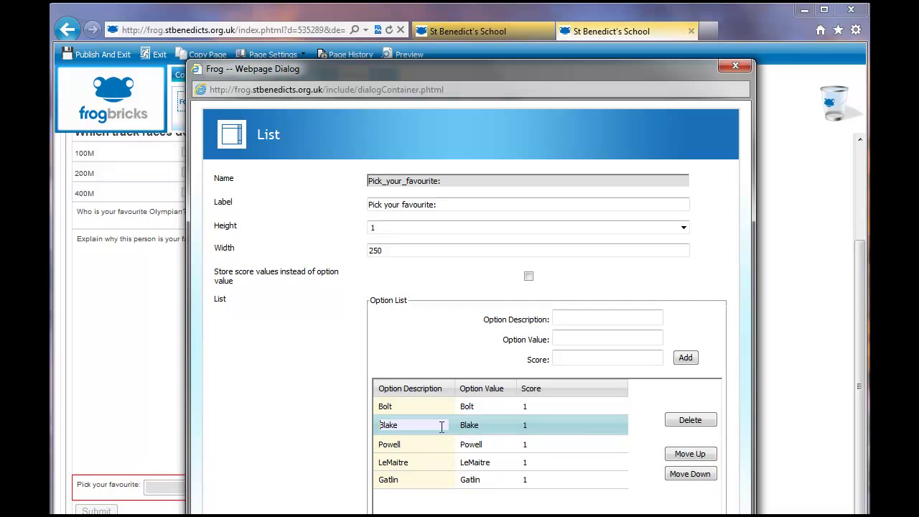
{"action": "left_click", "coordinate": [691, 455]}
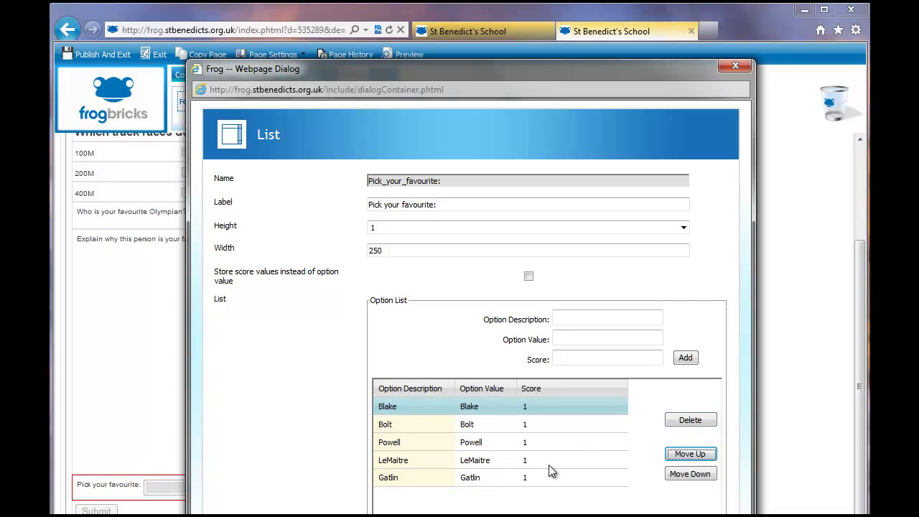
{"action": "left_click", "coordinate": [458, 478]}
{"action": "left_click", "coordinate": [691, 454]}
{"action": "left_click", "coordinate": [691, 455]}
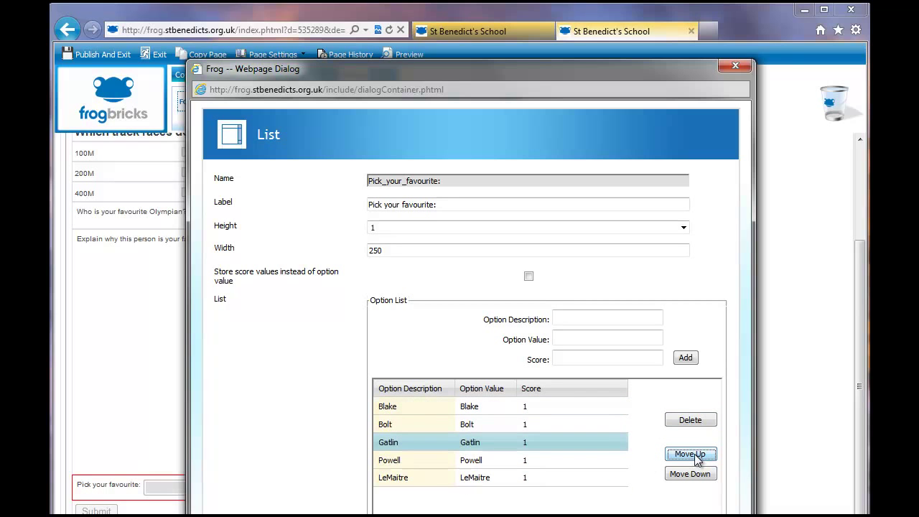
{"action": "left_click", "coordinate": [466, 478]}
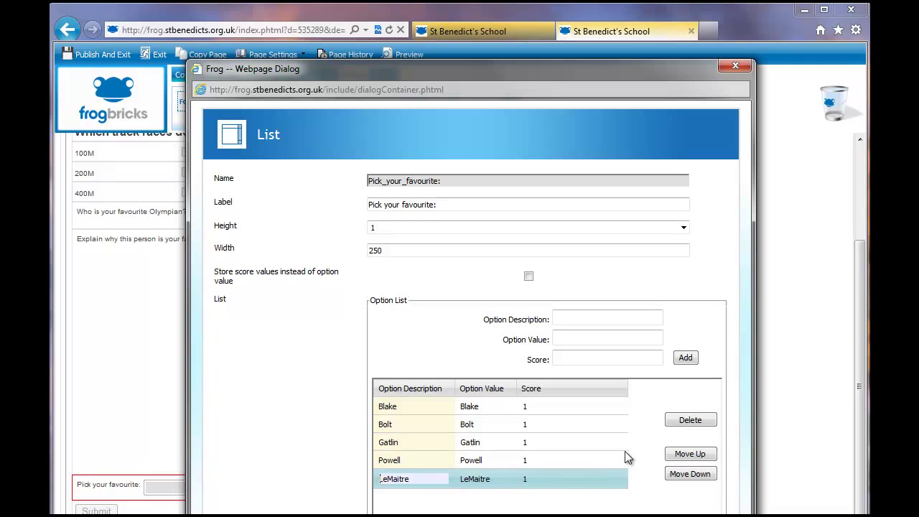
{"action": "left_click", "coordinate": [691, 454]}
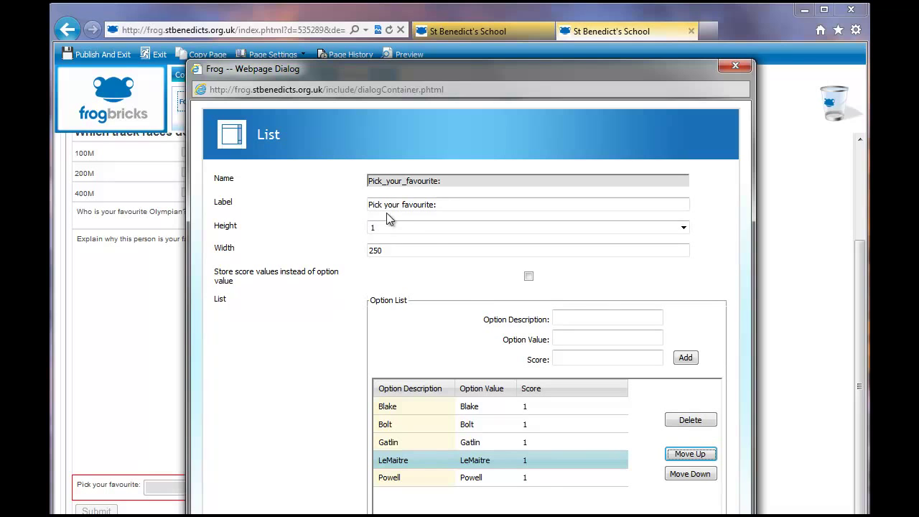
Enable Store score values and set the list height to 10.
{"action": "left_click", "coordinate": [529, 276]}
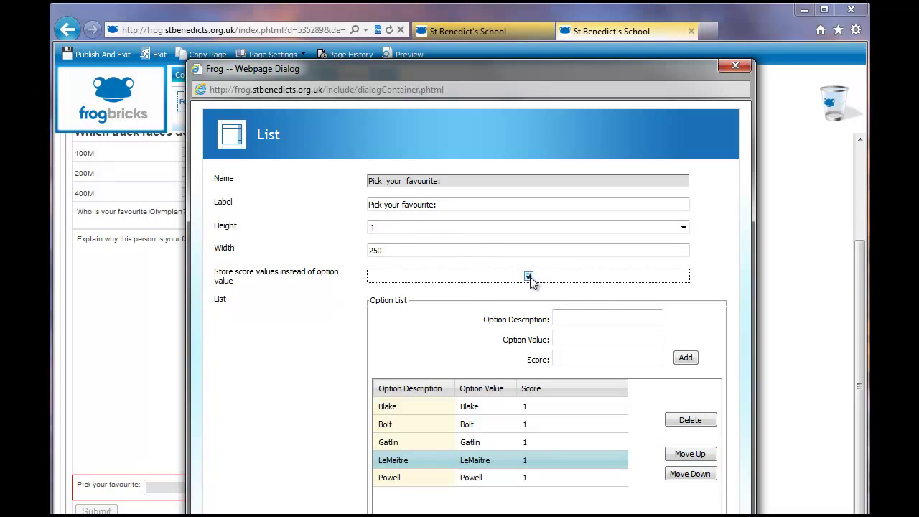
{"action": "left_click", "coordinate": [502, 229]}
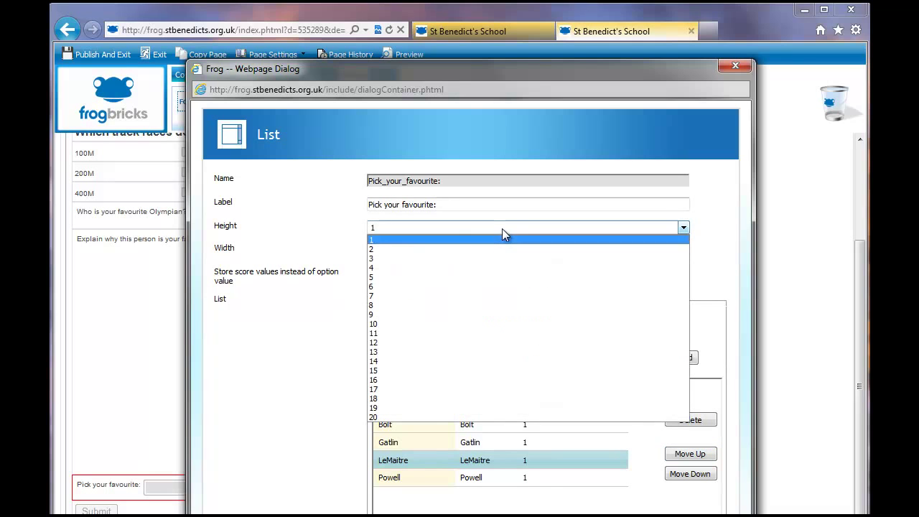
{"action": "left_click", "coordinate": [436, 324]}
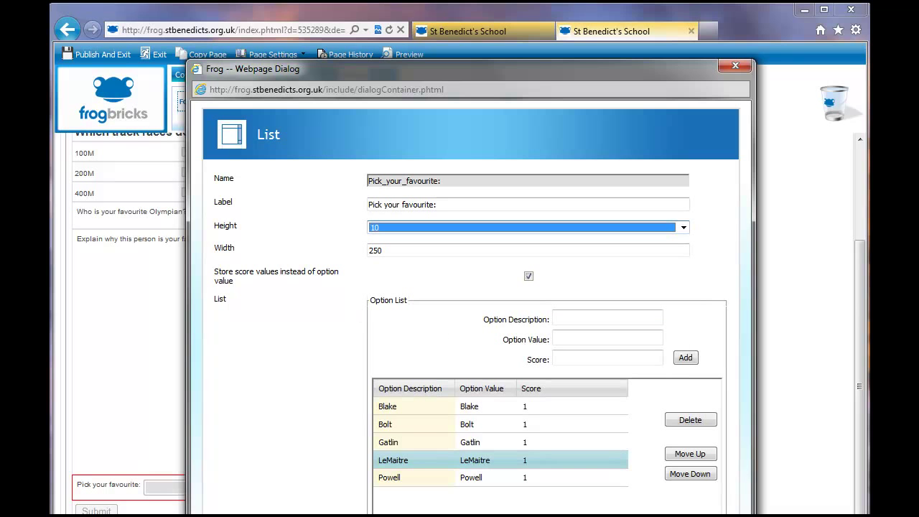
{"action": "key", "text": "Return"}
Set the Pick your favourite list height back to 1.
{"action": "scroll", "coordinate": [637, 409], "scroll_direction": "down", "scroll_amount": 3}
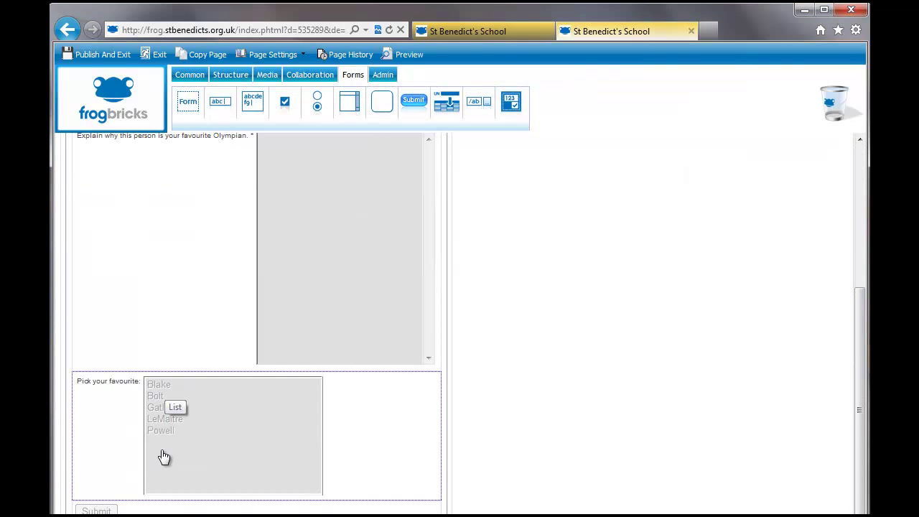
{"action": "double_click", "coordinate": [111, 426]}
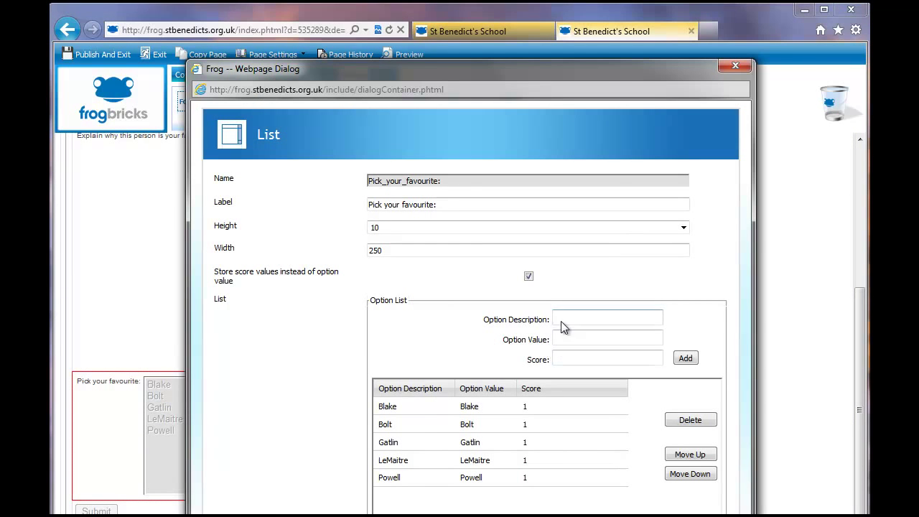
{"action": "left_click", "coordinate": [438, 227]}
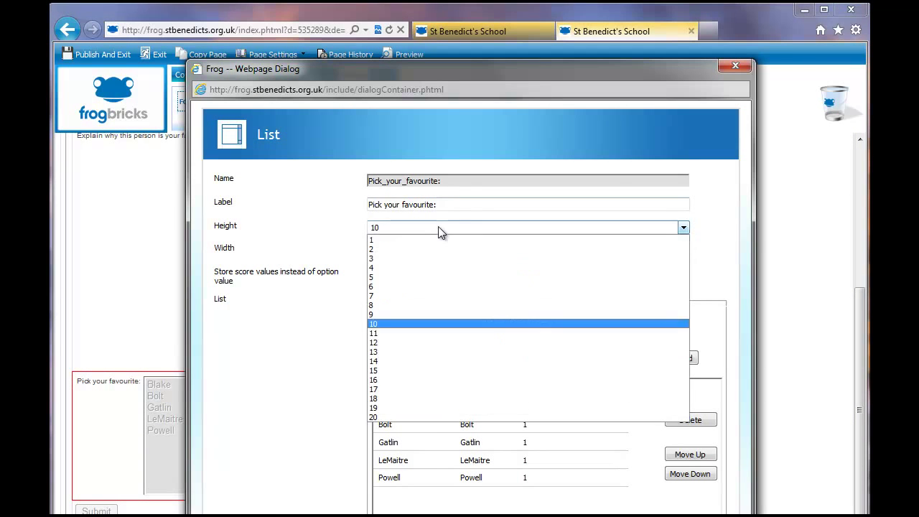
{"action": "left_click", "coordinate": [403, 241]}
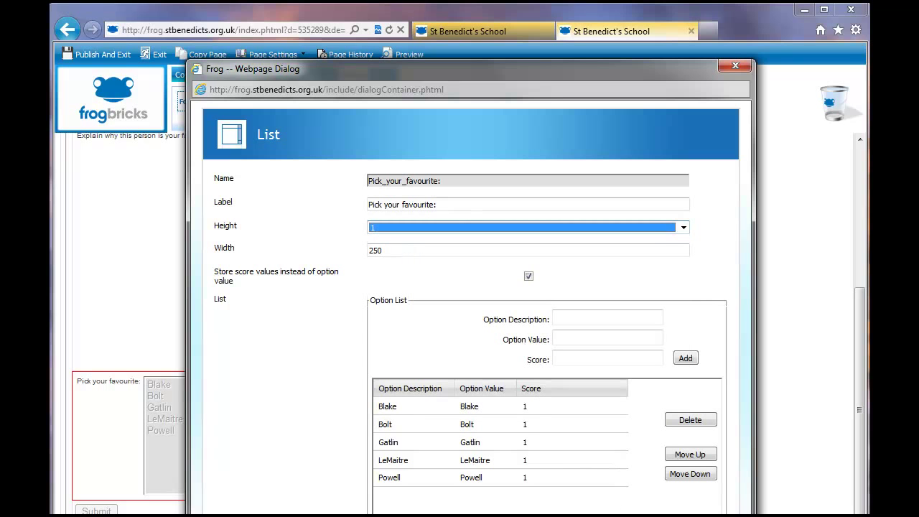
{"action": "key", "text": "Return"}
{"action": "scroll", "coordinate": [587, 404], "scroll_direction": "down", "scroll_amount": 3}
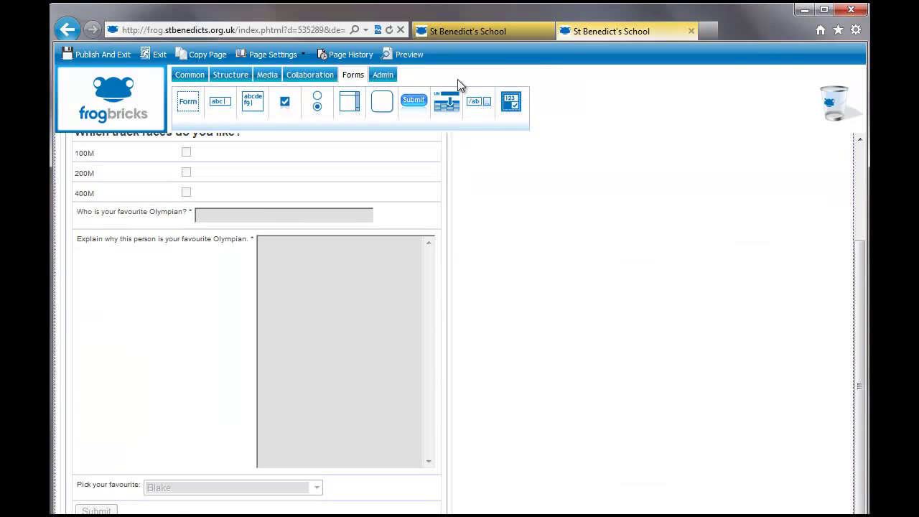
{"action": "left_click", "coordinate": [416, 56]}
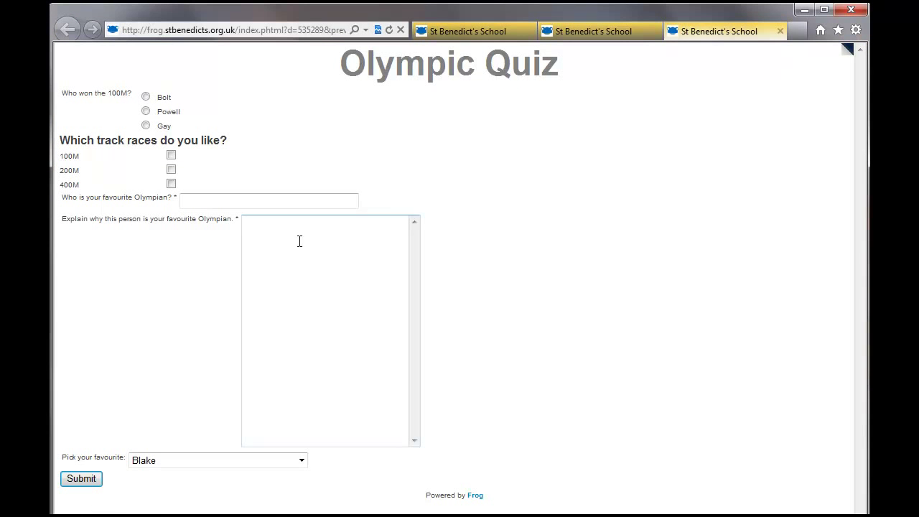
{"action": "left_click", "coordinate": [302, 461]}
{"action": "left_click", "coordinate": [302, 461]}
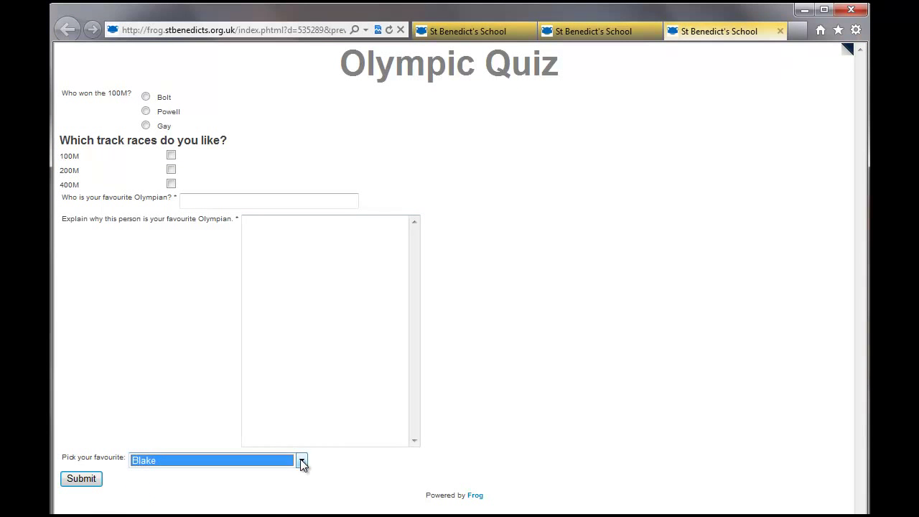
{"action": "left_click", "coordinate": [338, 262]}
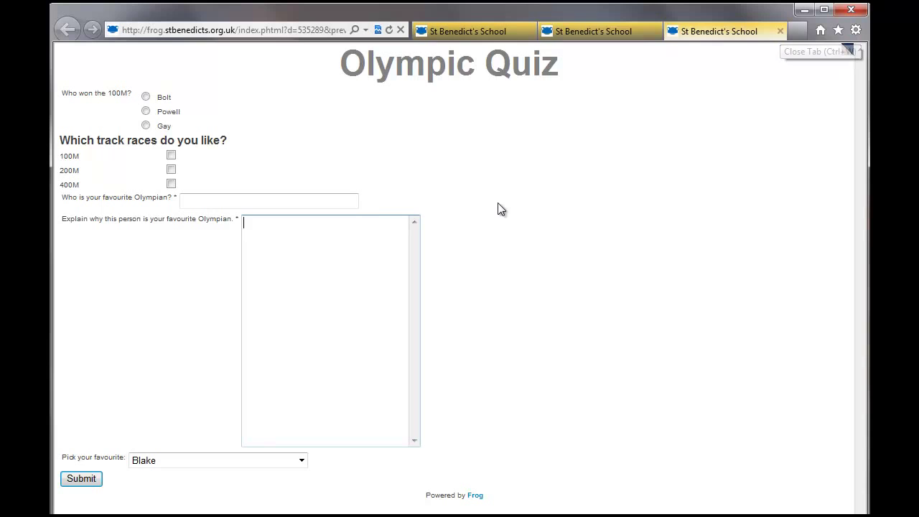
{"action": "left_click", "coordinate": [781, 31]}
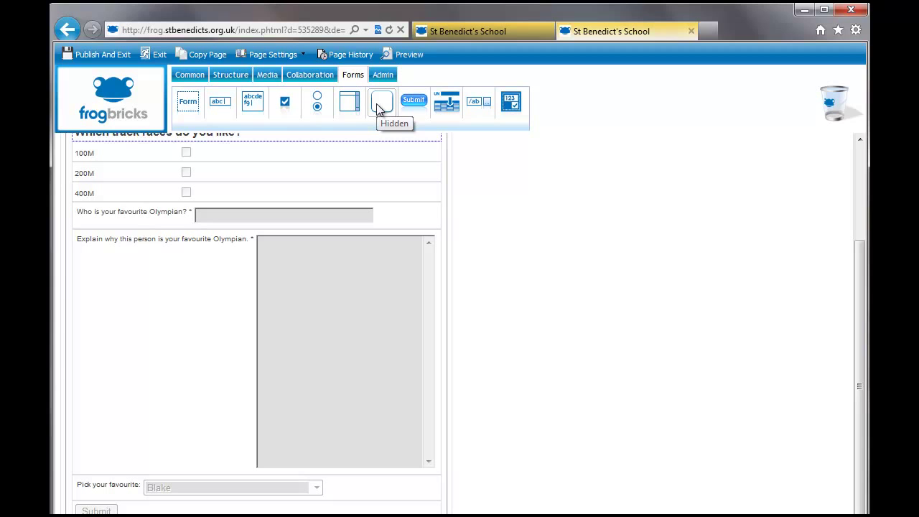
{"action": "left_click_drag", "start_coordinate": [378, 106], "coordinate": [606, 323]}
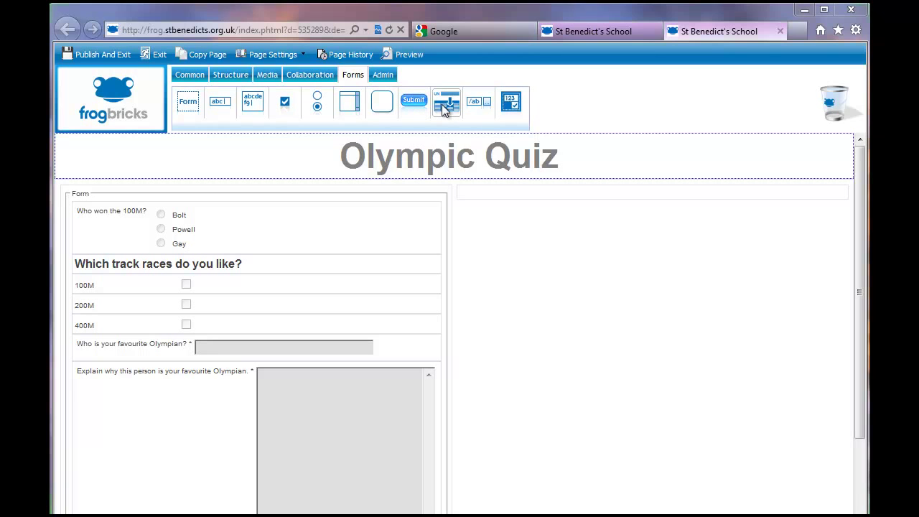
{"action": "mouse_move", "coordinate": [443, 103]}
{"action": "left_mouse_down"}
{"action": "mouse_move", "coordinate": [481, 235]}
{"action": "mouse_move", "coordinate": [429, 252]}
{"action": "mouse_move", "coordinate": [438, 137]}
{"action": "mouse_move", "coordinate": [454, 102]}
{"action": "left_mouse_up"}
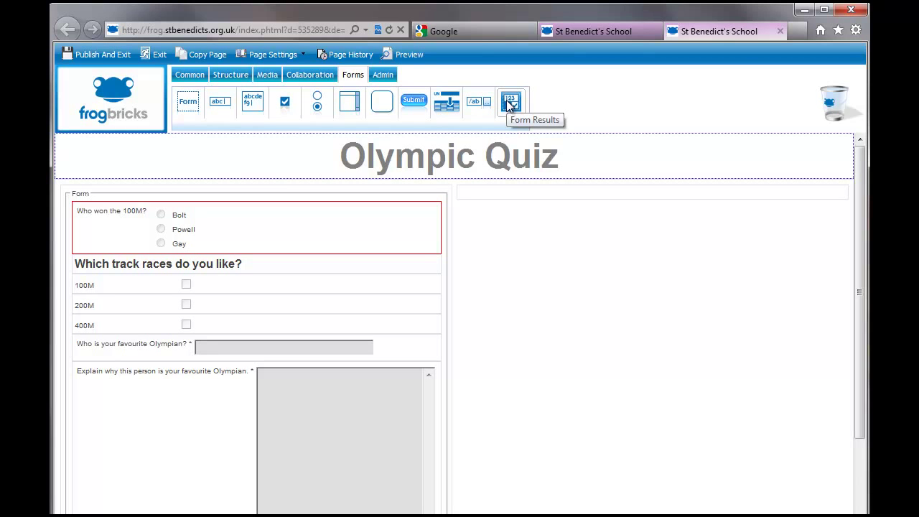
Publish the page, view Olympics test from Subject Drafts, then close the preview window.
{"action": "left_click", "coordinate": [97, 57]}
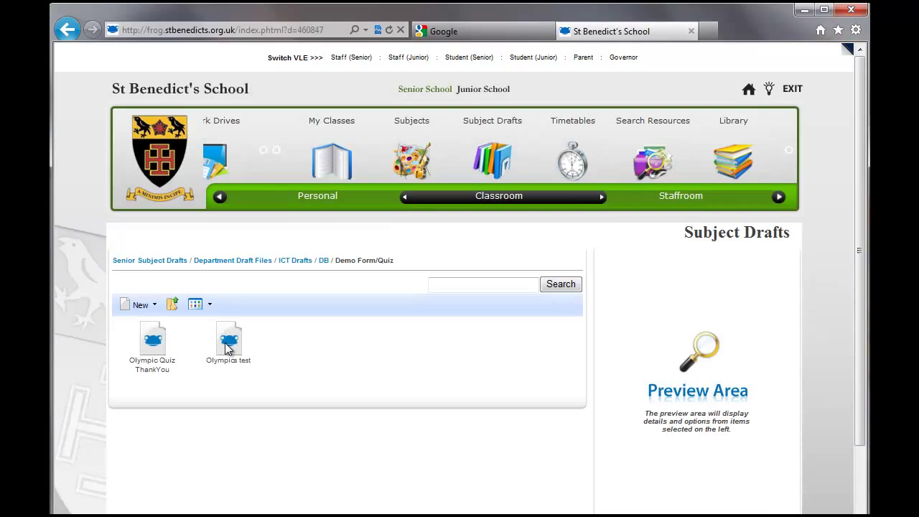
{"action": "left_click", "coordinate": [237, 341]}
{"action": "double_click", "coordinate": [237, 341]}
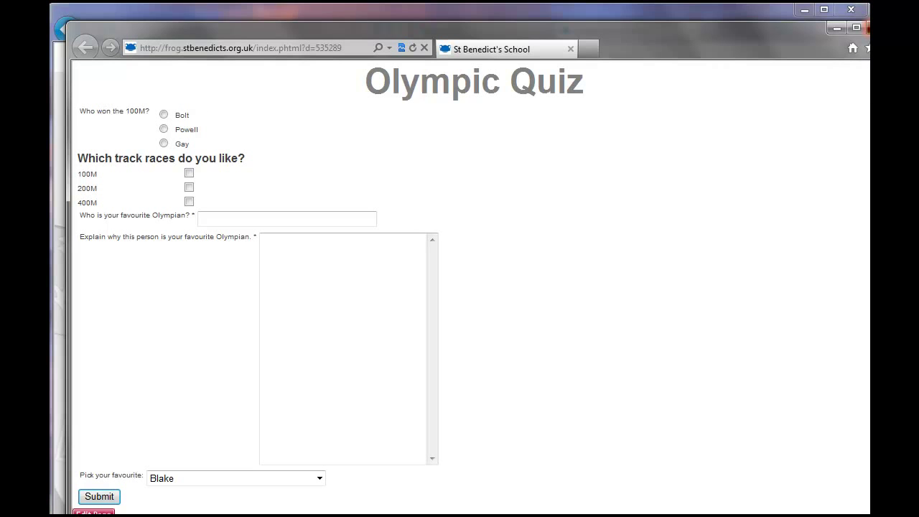
{"action": "key", "text": "ctrl+w"}
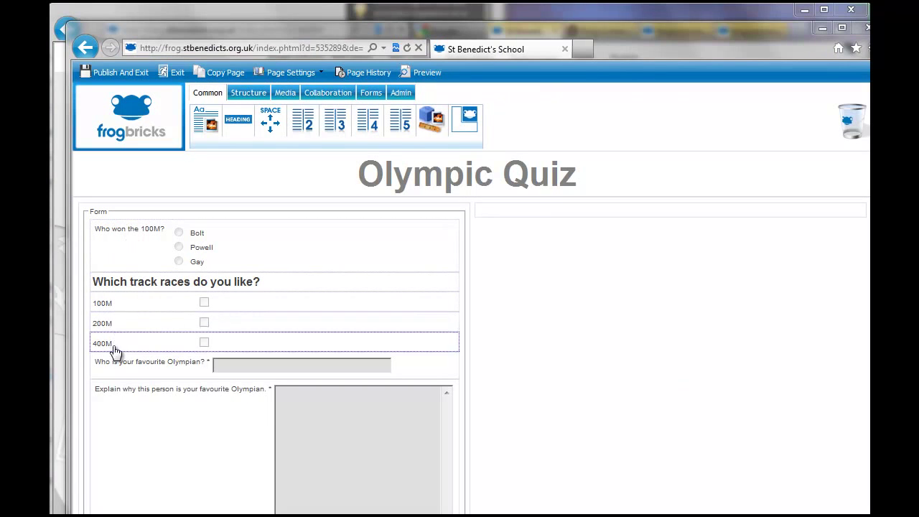
Override the template theme in Page Settings and set the text colour to dark red.
{"action": "left_click", "coordinate": [312, 75]}
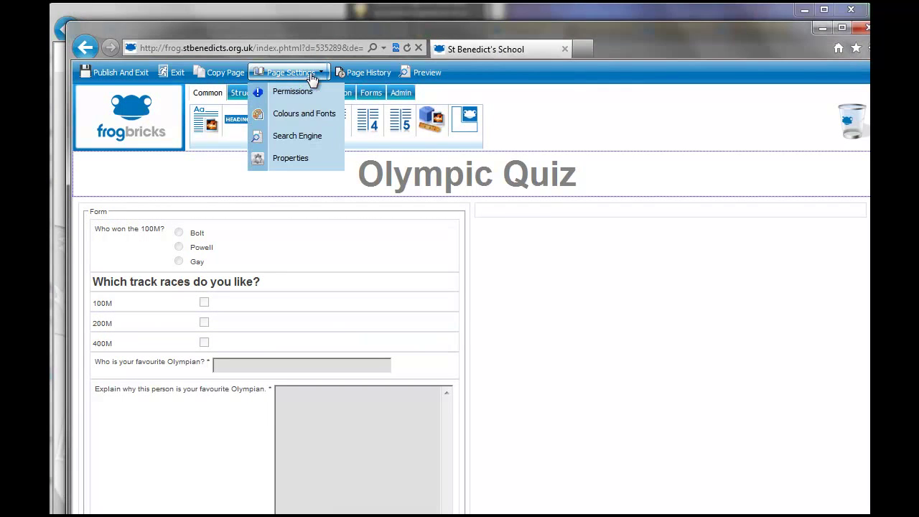
{"action": "left_click", "coordinate": [298, 117]}
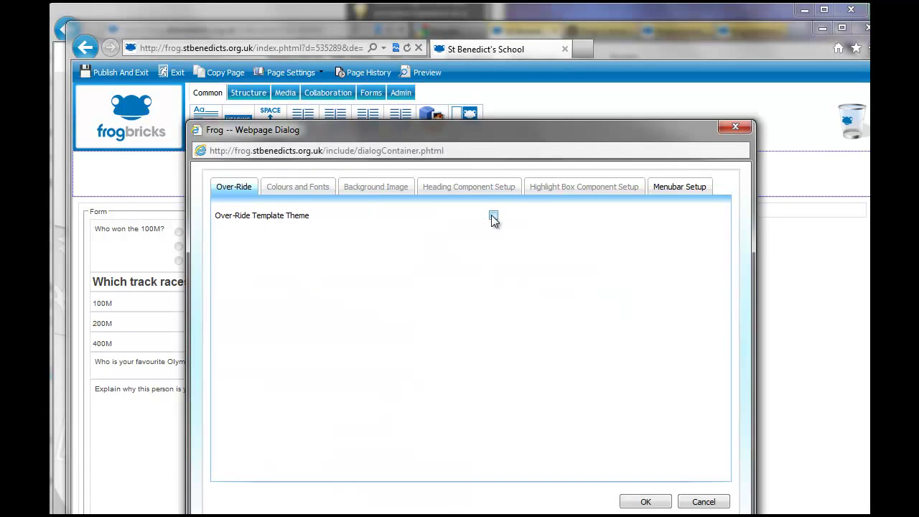
{"action": "left_click", "coordinate": [493, 216]}
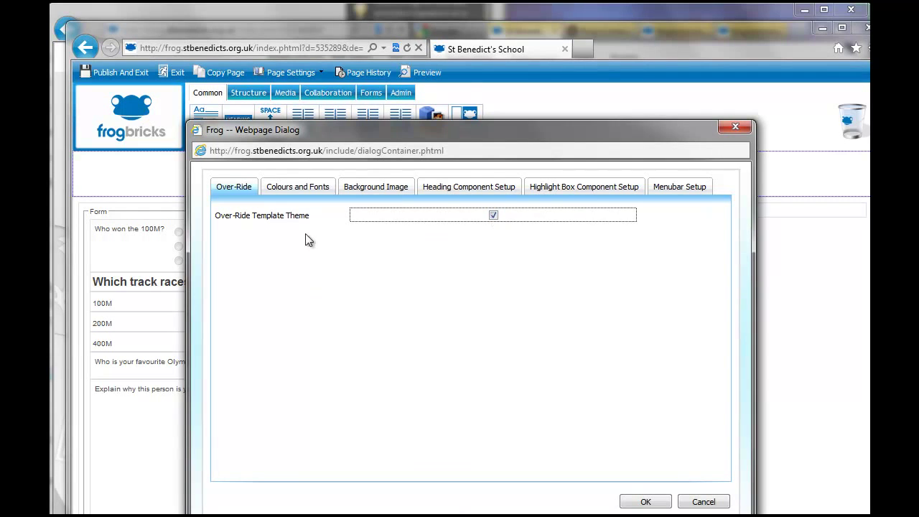
{"action": "left_click", "coordinate": [298, 187]}
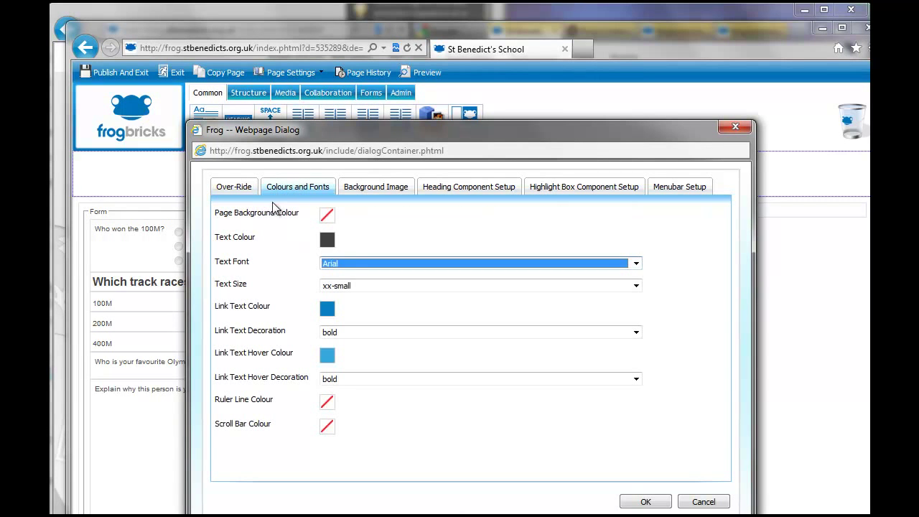
{"action": "left_click", "coordinate": [328, 242]}
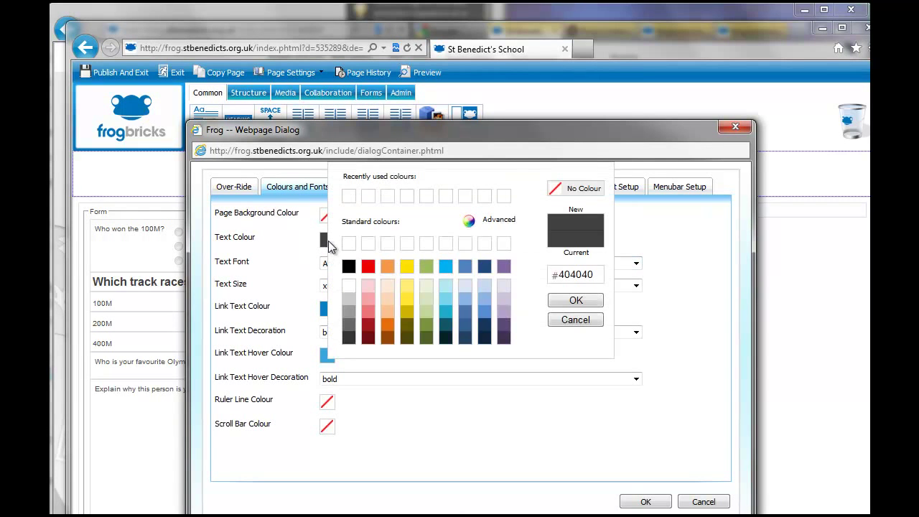
{"action": "left_click", "coordinate": [365, 325]}
{"action": "left_click", "coordinate": [576, 301]}
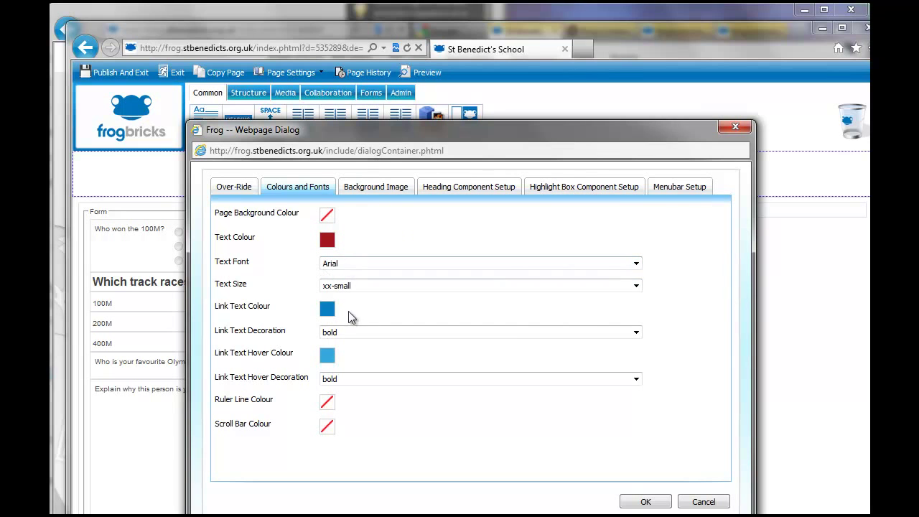
Set text size to medium and the scroll bar colour to dark red #6d0f14.
{"action": "left_click", "coordinate": [352, 288]}
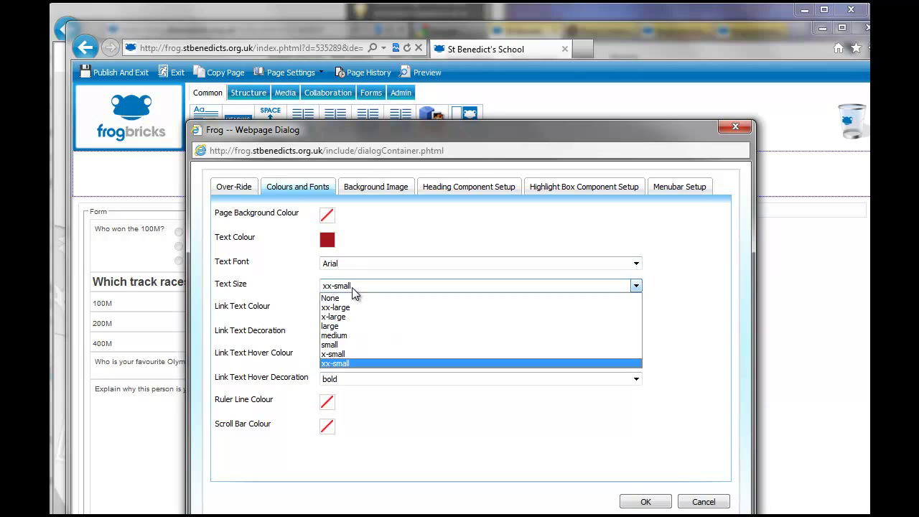
{"action": "left_click", "coordinate": [352, 336]}
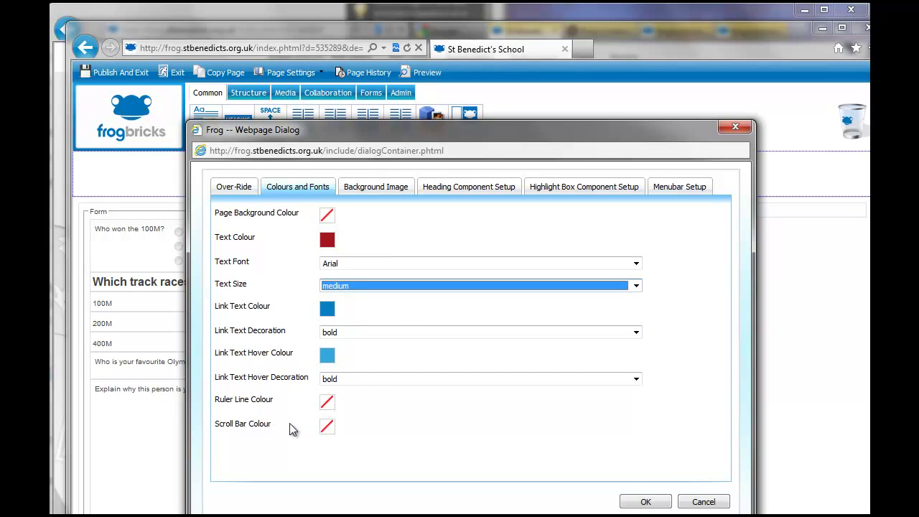
{"action": "left_click", "coordinate": [328, 430]}
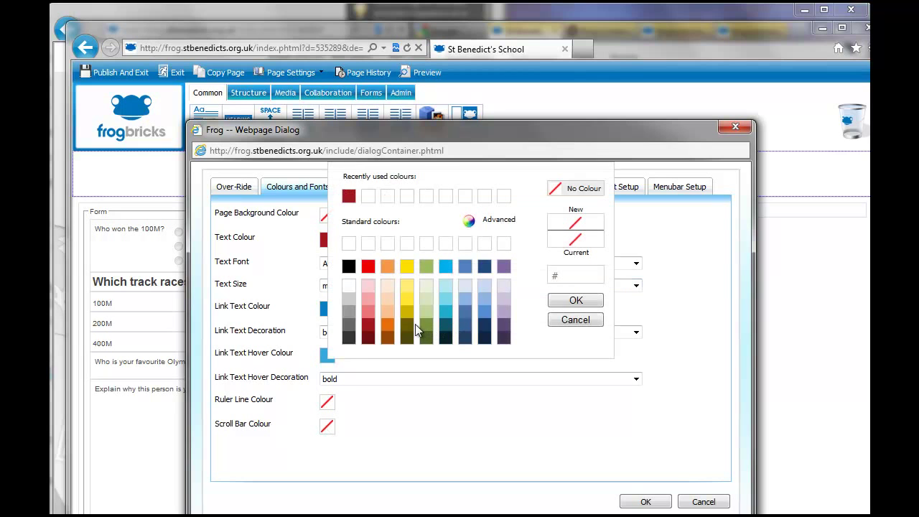
{"action": "left_click", "coordinate": [367, 340]}
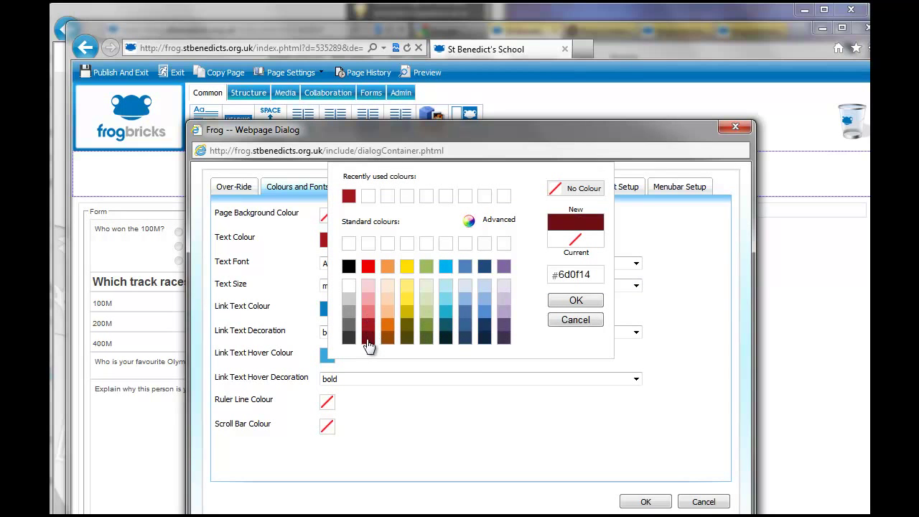
{"action": "left_click", "coordinate": [567, 301]}
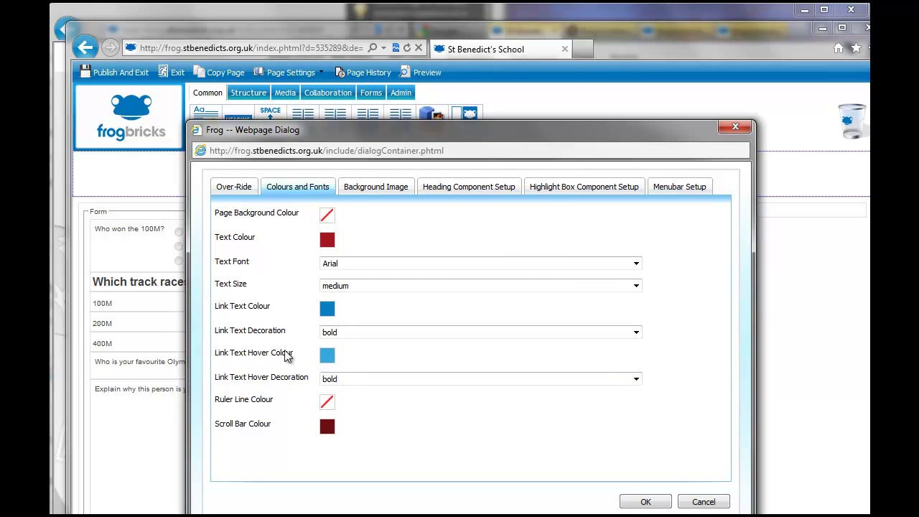
Review the background, heading, highlight box and menubar settings, then apply the page settings.
{"action": "left_click", "coordinate": [365, 194]}
{"action": "left_click", "coordinate": [467, 192]}
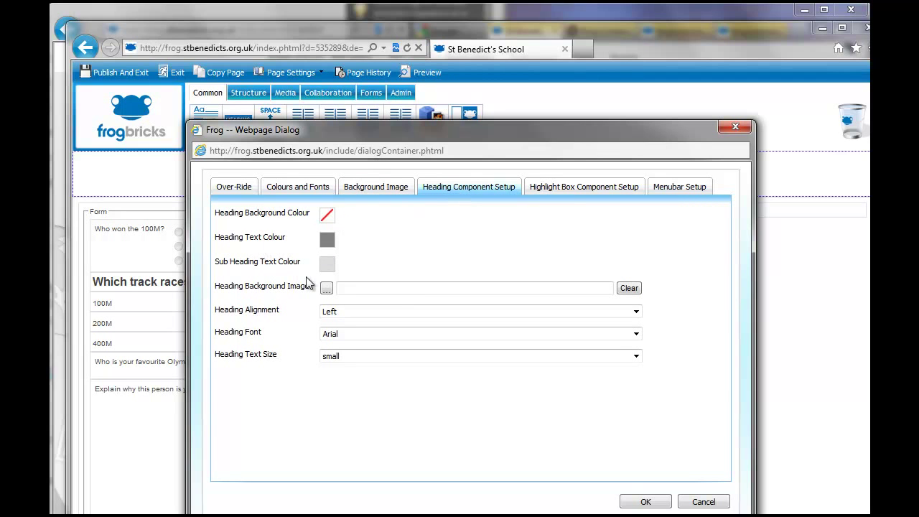
{"action": "left_click", "coordinate": [550, 194]}
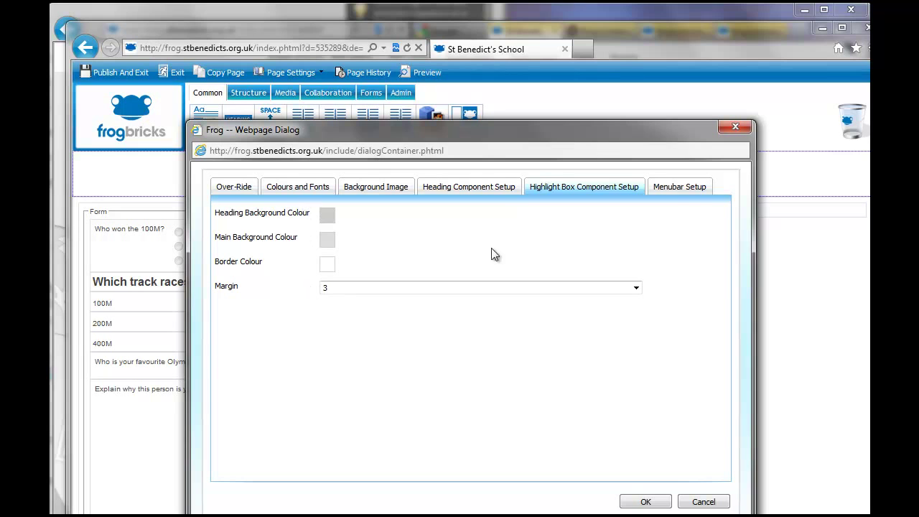
{"action": "left_click", "coordinate": [688, 189]}
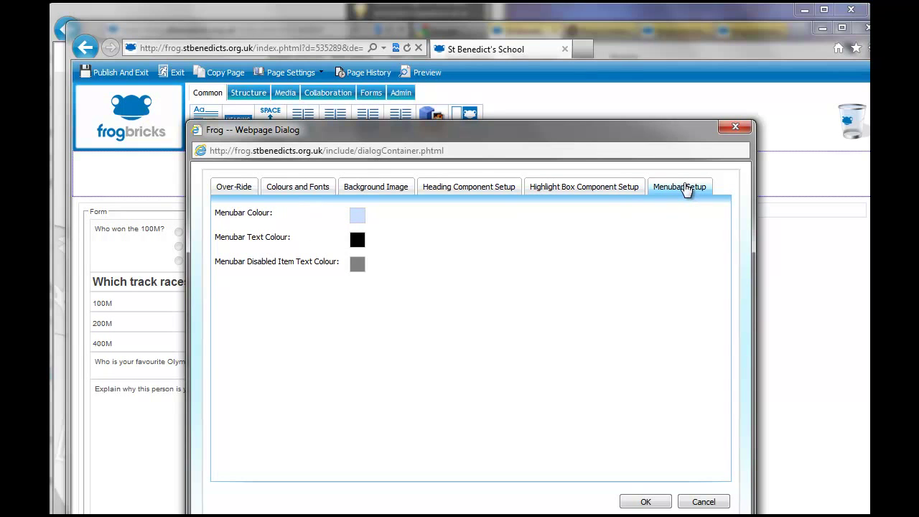
{"action": "left_click", "coordinate": [651, 504]}
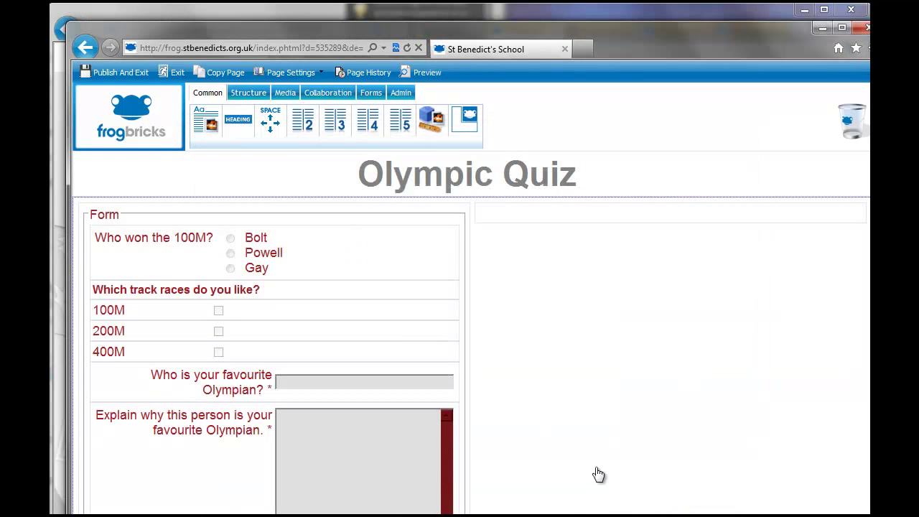
Drag the Form out of the left column so it spans the full page width.
{"action": "scroll", "coordinate": [593, 369], "scroll_direction": "down", "scroll_amount": 2}
{"action": "scroll", "coordinate": [593, 369], "scroll_direction": "up", "scroll_amount": 2}
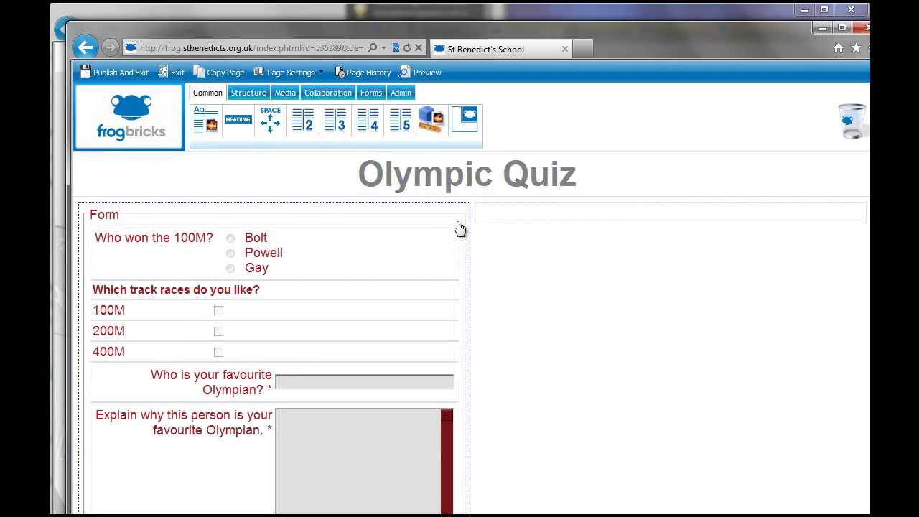
{"action": "left_click_drag", "start_coordinate": [431, 217], "coordinate": [515, 204]}
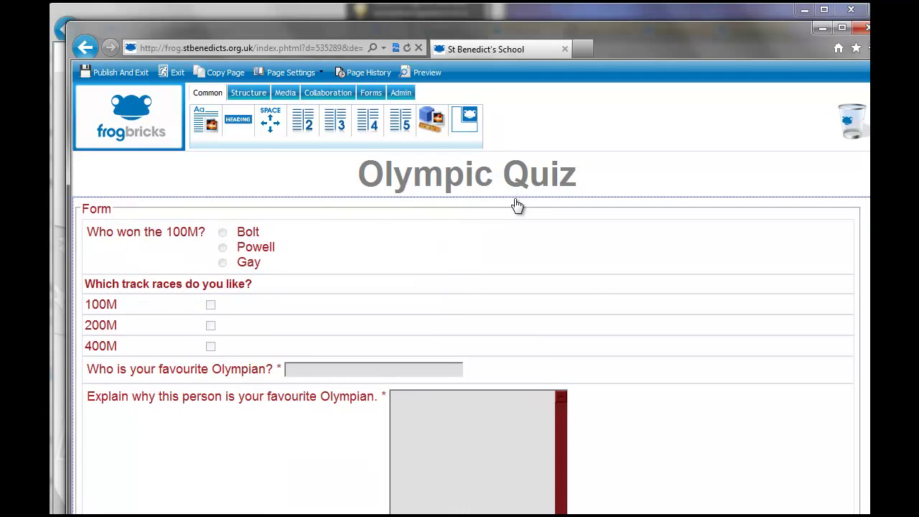
{"action": "scroll", "coordinate": [596, 304], "scroll_direction": "down", "scroll_amount": 3}
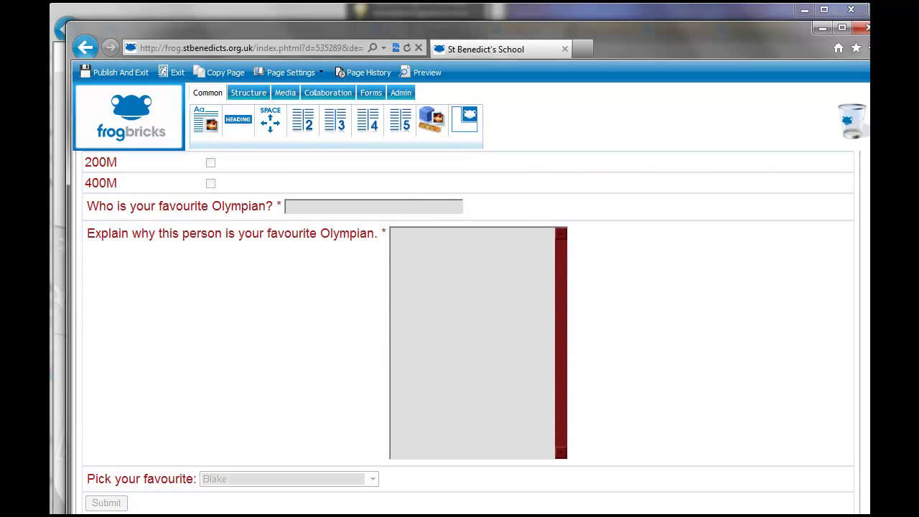
{"action": "scroll", "coordinate": [318, 406], "scroll_direction": "up", "scroll_amount": 3}
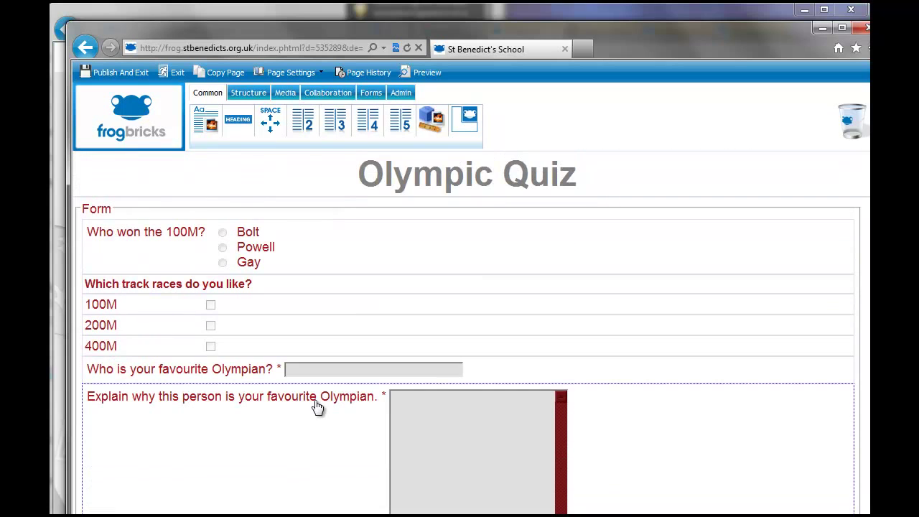
Set the Form's alignment to Right so all questions and fields align right.
{"action": "double_click", "coordinate": [298, 202]}
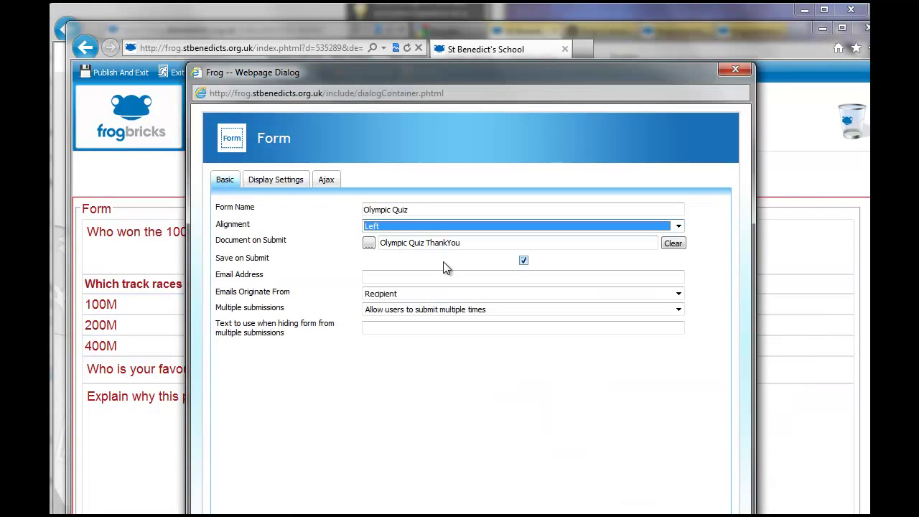
{"action": "left_click", "coordinate": [432, 226]}
{"action": "left_click", "coordinate": [422, 263]}
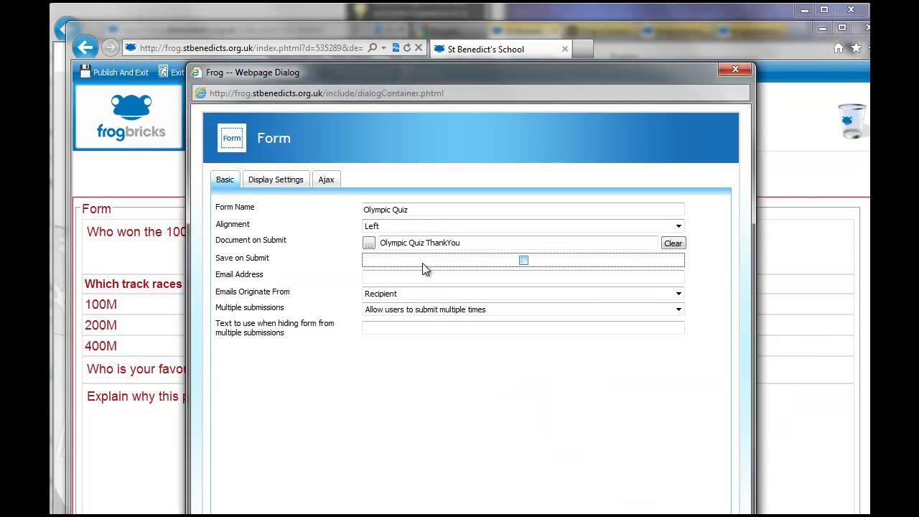
{"action": "left_click", "coordinate": [421, 230]}
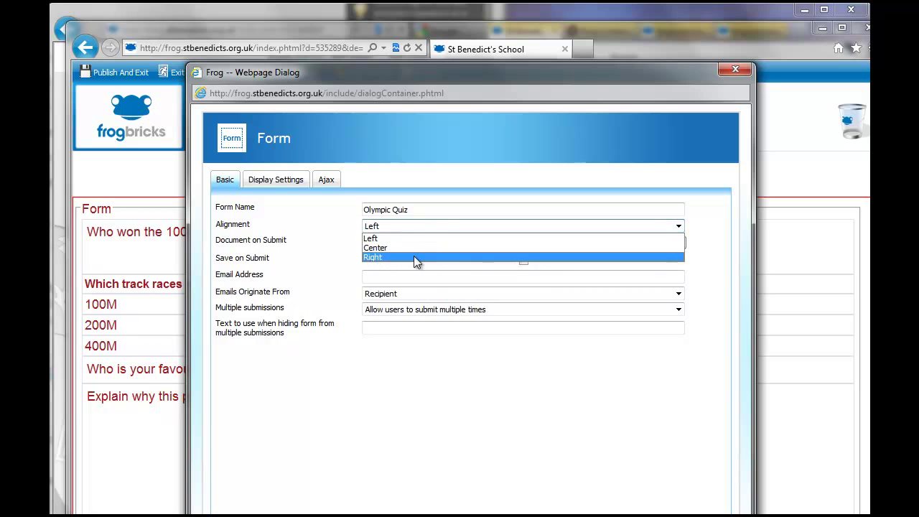
{"action": "left_click", "coordinate": [414, 256]}
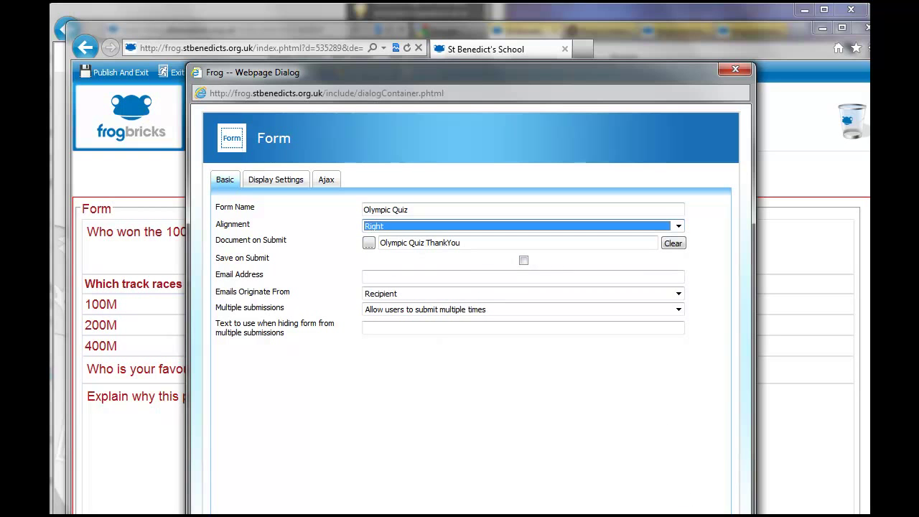
{"action": "key", "text": "Return"}
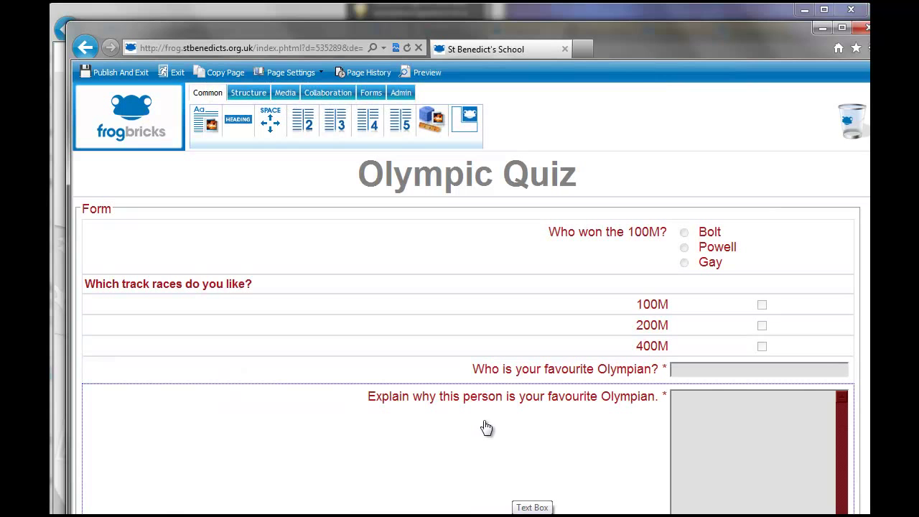
Right-align the 'Which track races do you like?' heading text and save it.
{"action": "double_click", "coordinate": [287, 293]}
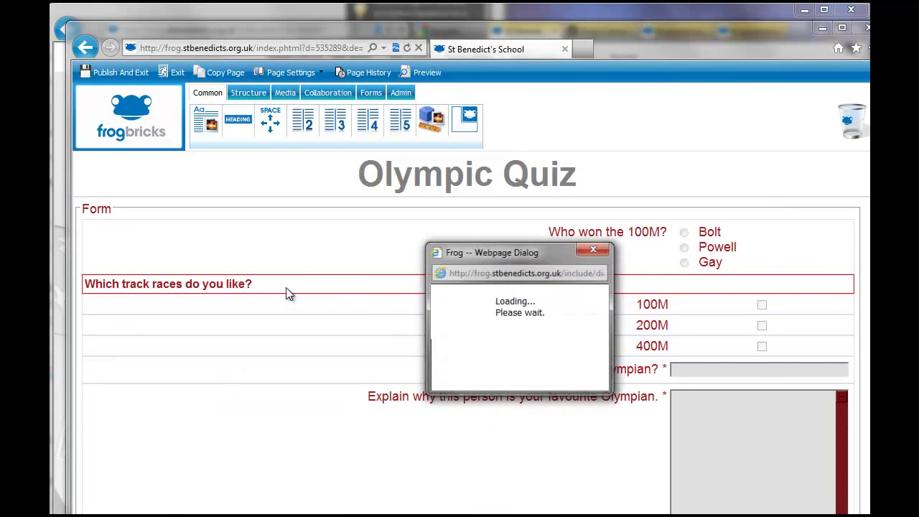
{"action": "left_click", "coordinate": [388, 219]}
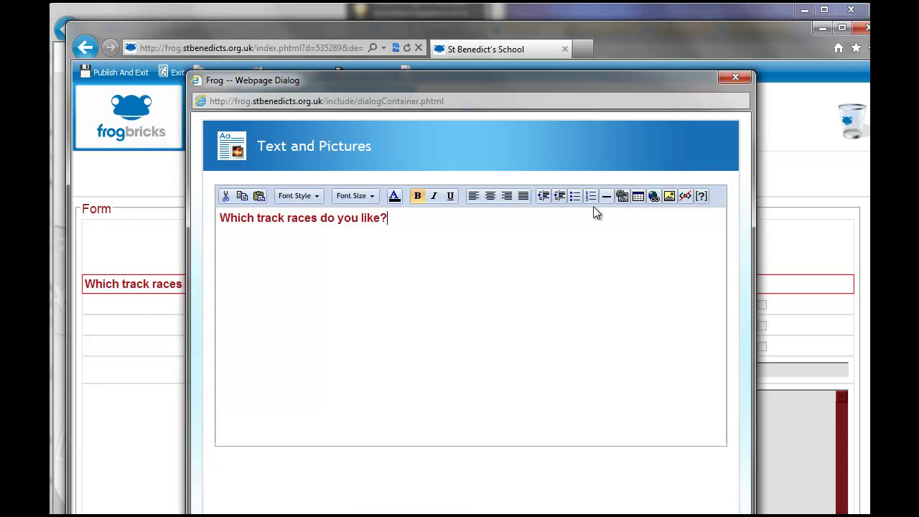
{"action": "left_click", "coordinate": [506, 198]}
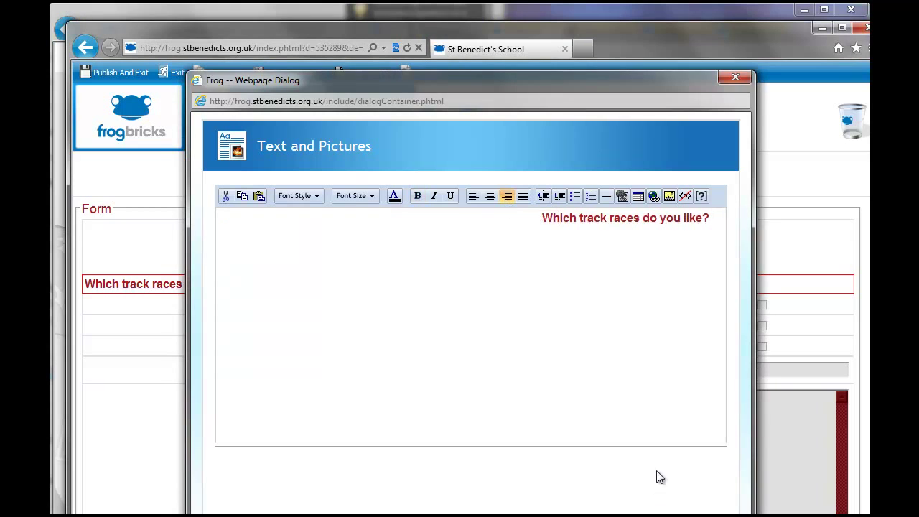
{"action": "left_click", "coordinate": [561, 502]}
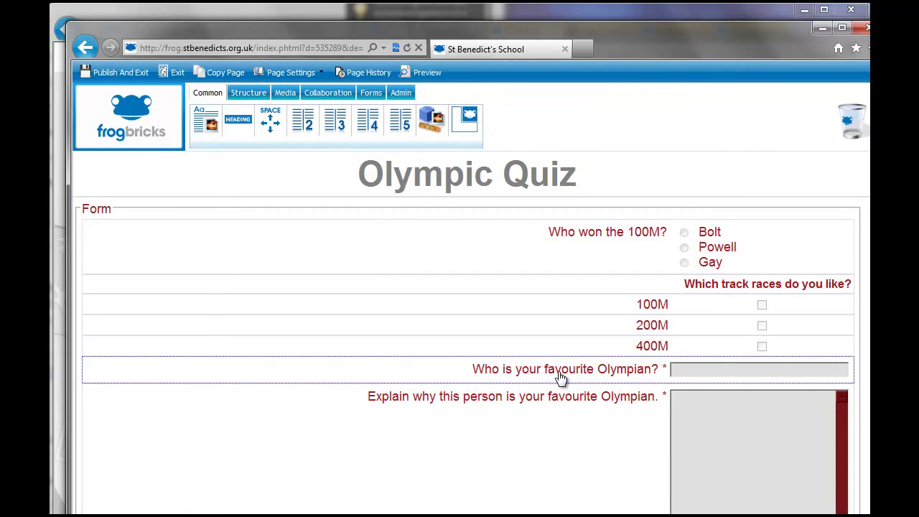
{"action": "scroll", "coordinate": [560, 380], "scroll_direction": "down", "scroll_amount": 3}
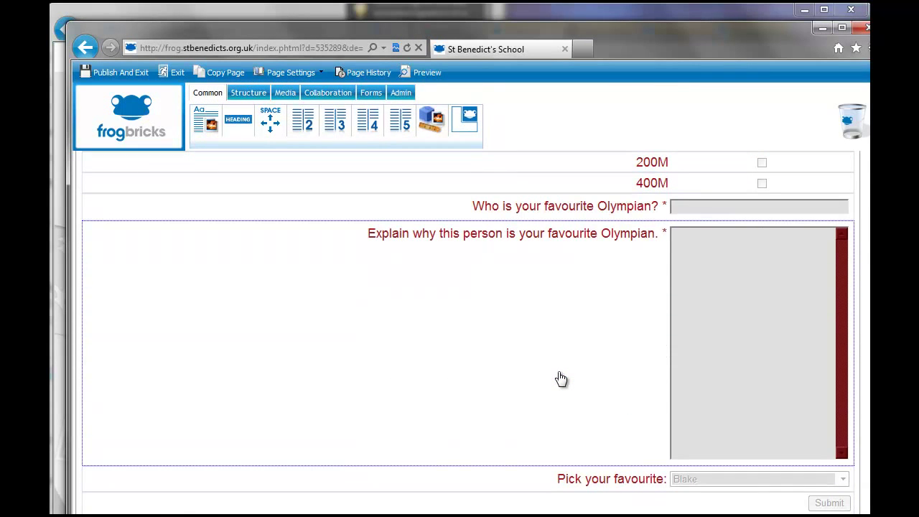
{"action": "scroll", "coordinate": [561, 379], "scroll_direction": "up", "scroll_amount": 2}
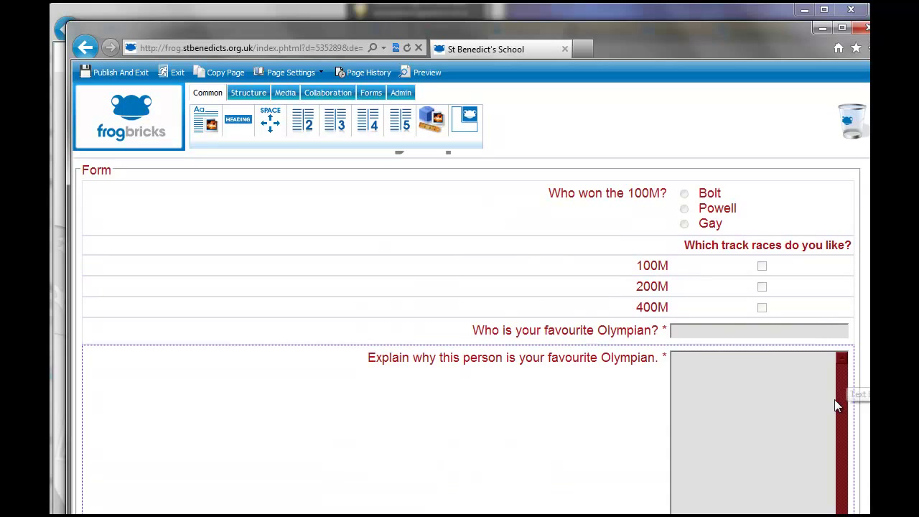
{"action": "scroll", "coordinate": [629, 421], "scroll_direction": "down", "scroll_amount": 2}
{"action": "scroll", "coordinate": [629, 420], "scroll_direction": "up", "scroll_amount": 1}
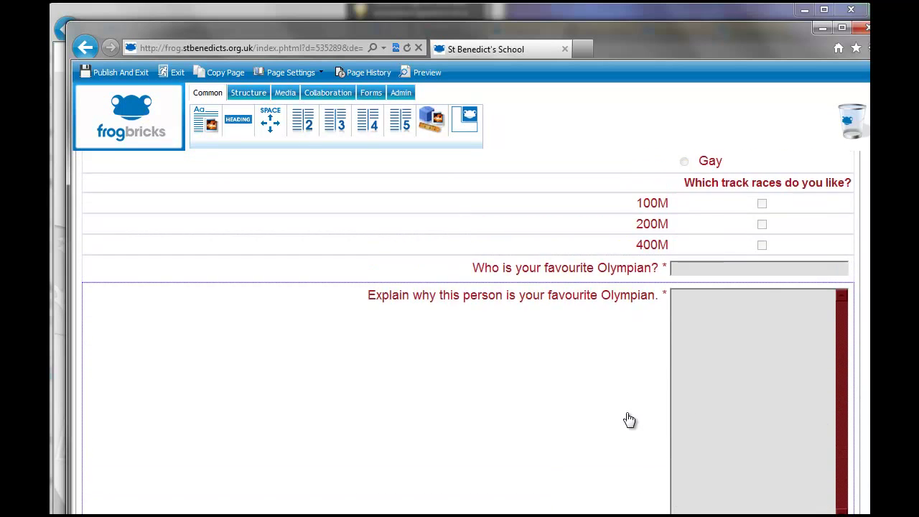
{"action": "scroll", "coordinate": [629, 420], "scroll_direction": "up", "scroll_amount": 1}
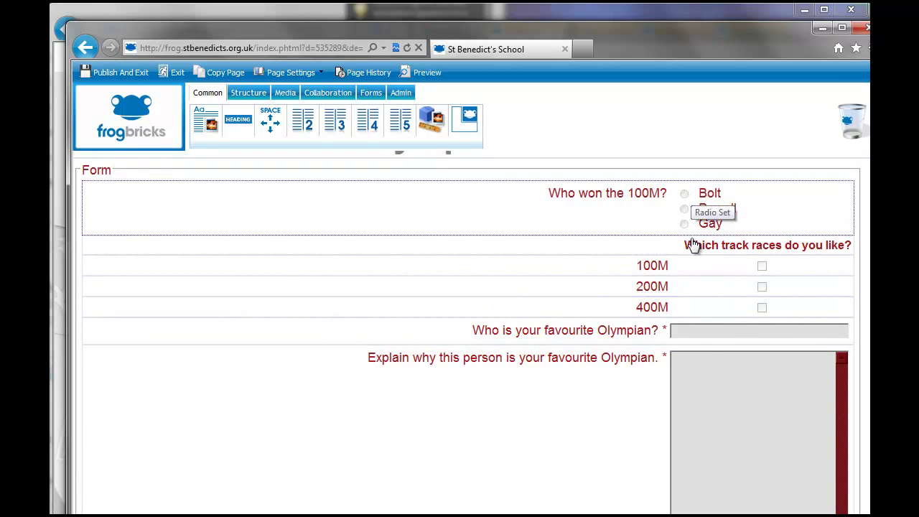
{"action": "scroll", "coordinate": [711, 365], "scroll_direction": "down", "scroll_amount": 2}
{"action": "scroll", "coordinate": [711, 365], "scroll_direction": "up", "scroll_amount": 3}
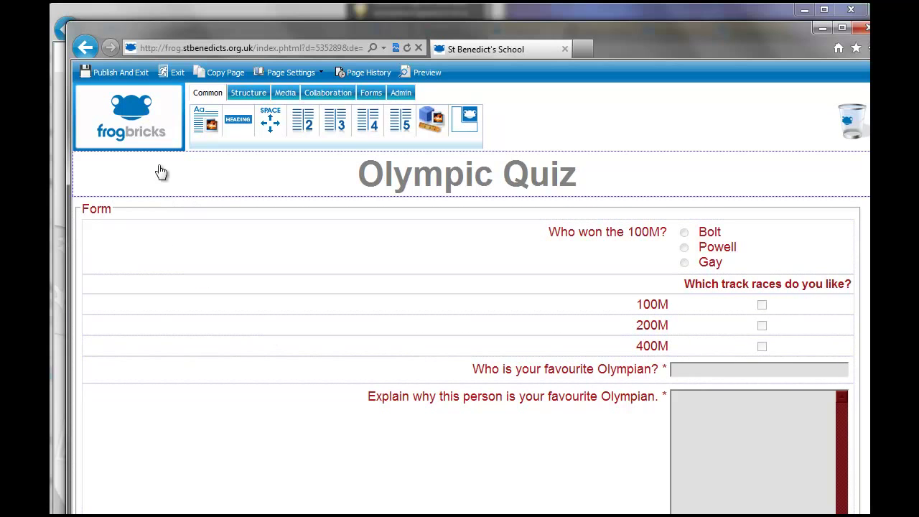
Publish the quiz, confirm Olympics test shows as published, then open the Olympic Quiz ThankYou page.
{"action": "left_click", "coordinate": [123, 72]}
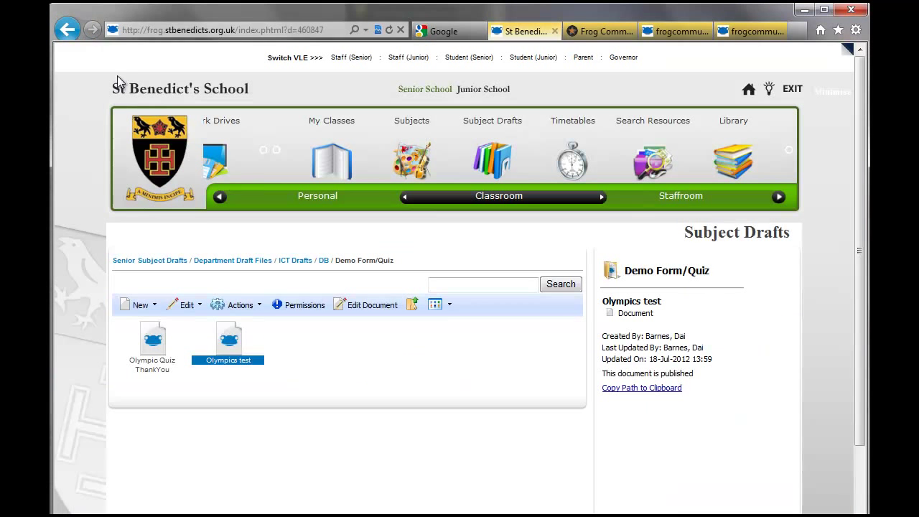
{"action": "left_click", "coordinate": [232, 335]}
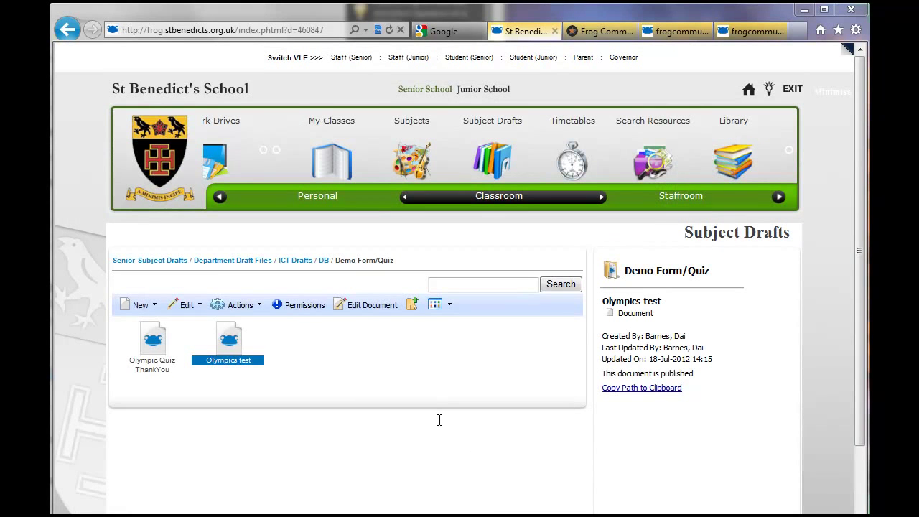
{"action": "double_click", "coordinate": [151, 345]}
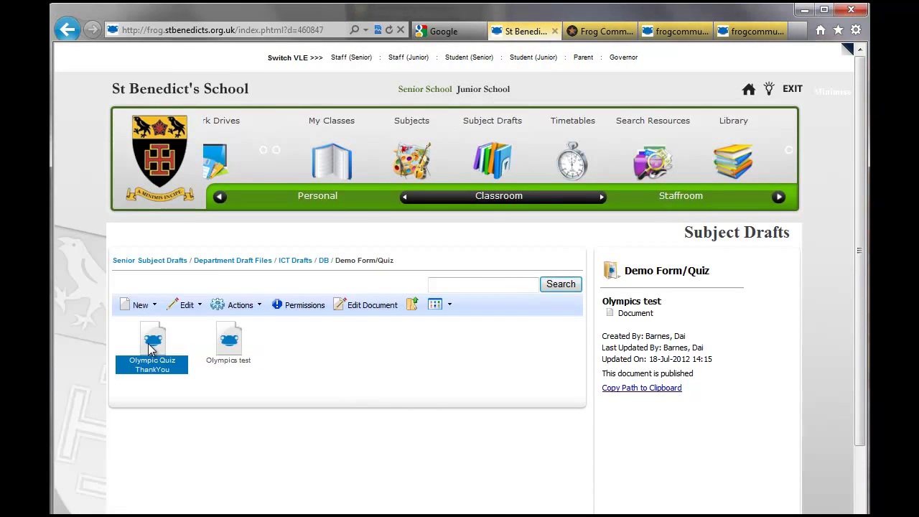